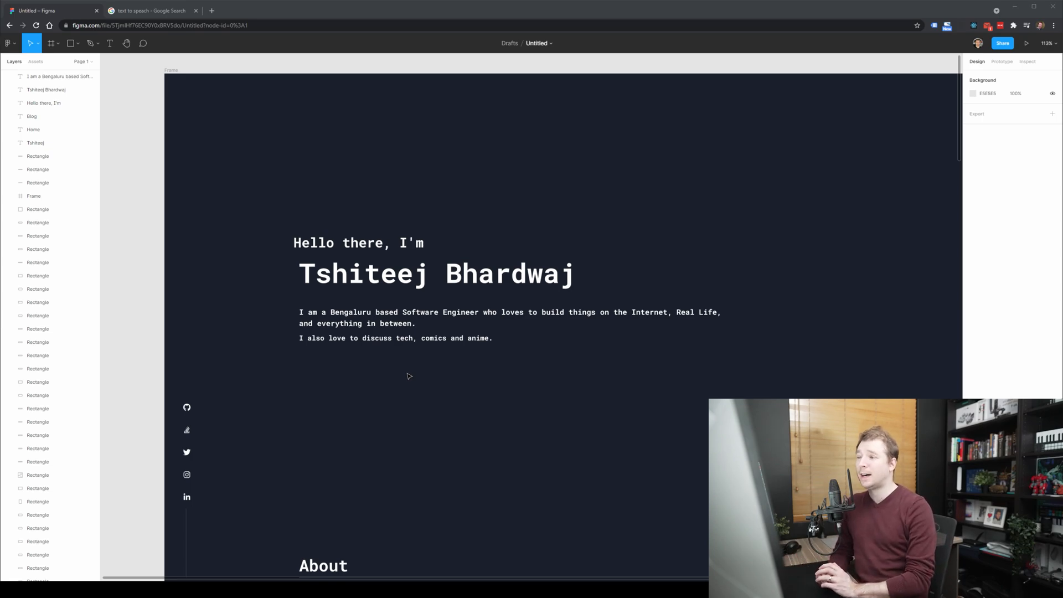
# Step: Shift the "Hello there, I'm" text sideways to line up its left edge with the name heading below it
pyautogui.click(320, 248)
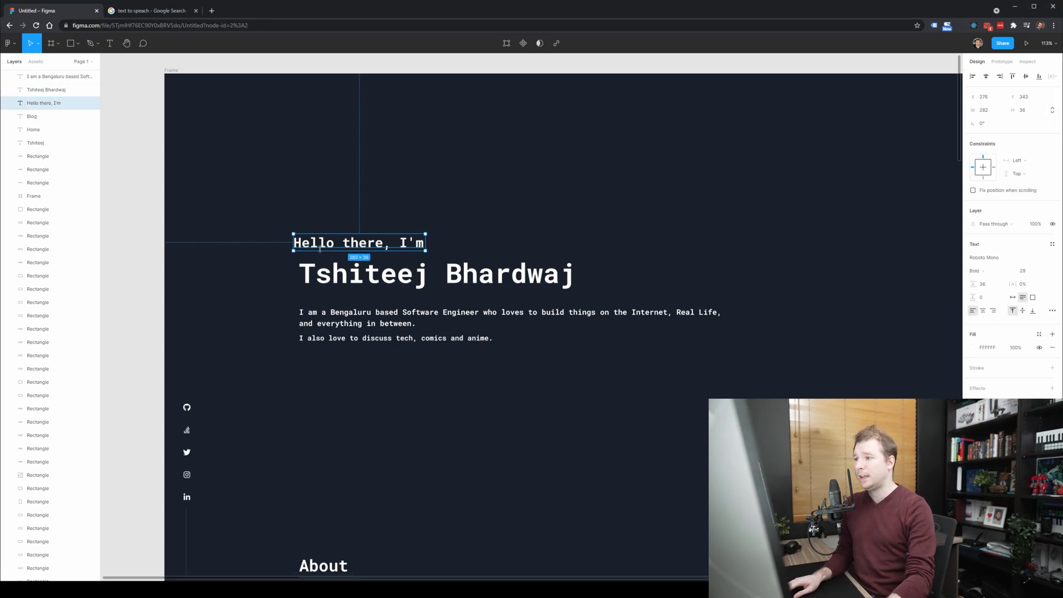
pyautogui.moveTo(325, 249); pyautogui.dragTo(331, 250)
pyautogui.click(260, 290)
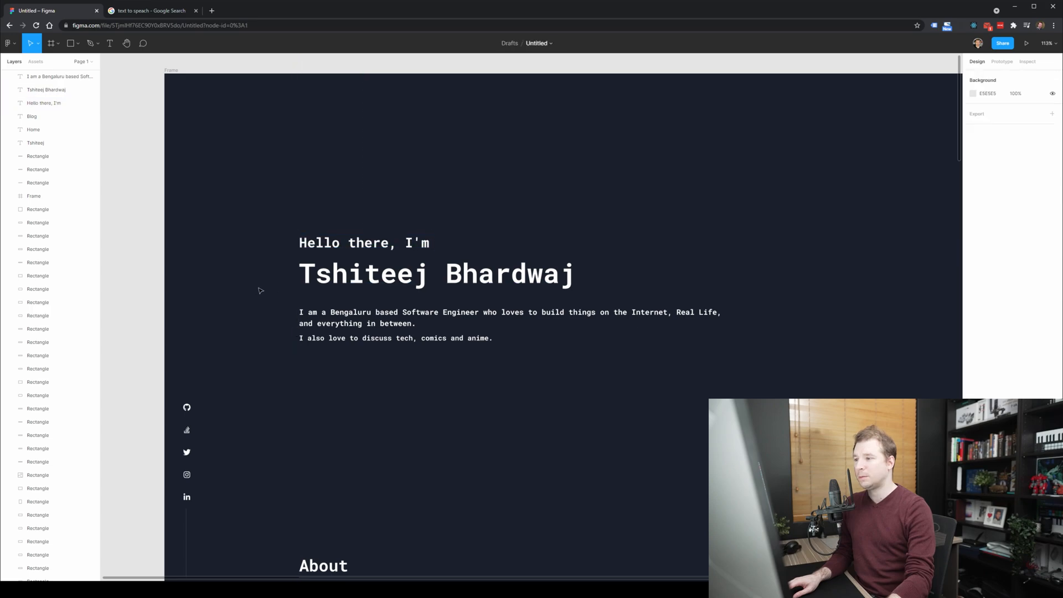
pyautogui.click(316, 249)
pyautogui.press('Escape')
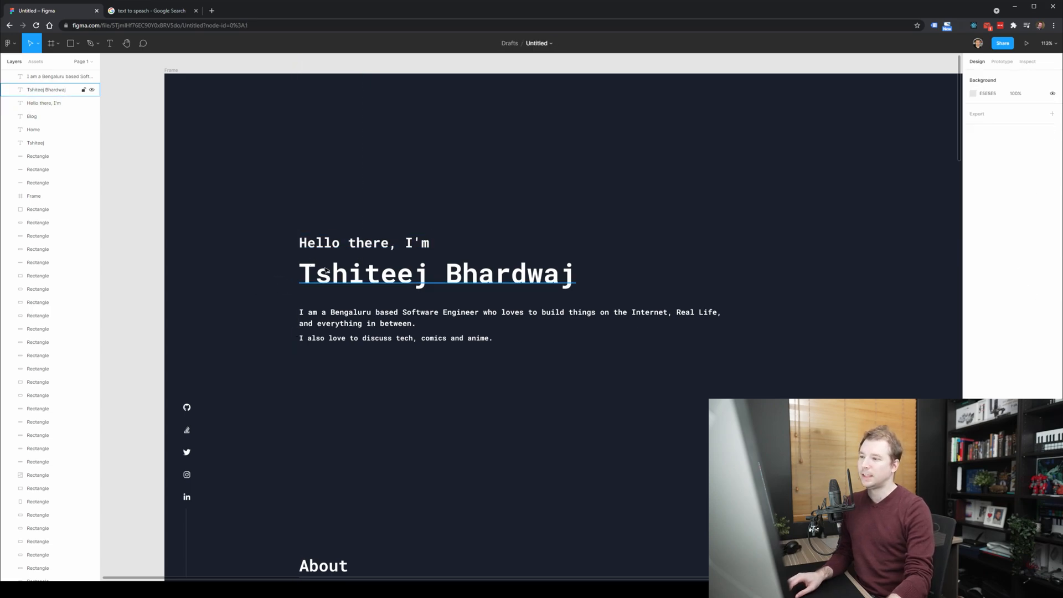
pyautogui.click(315, 248)
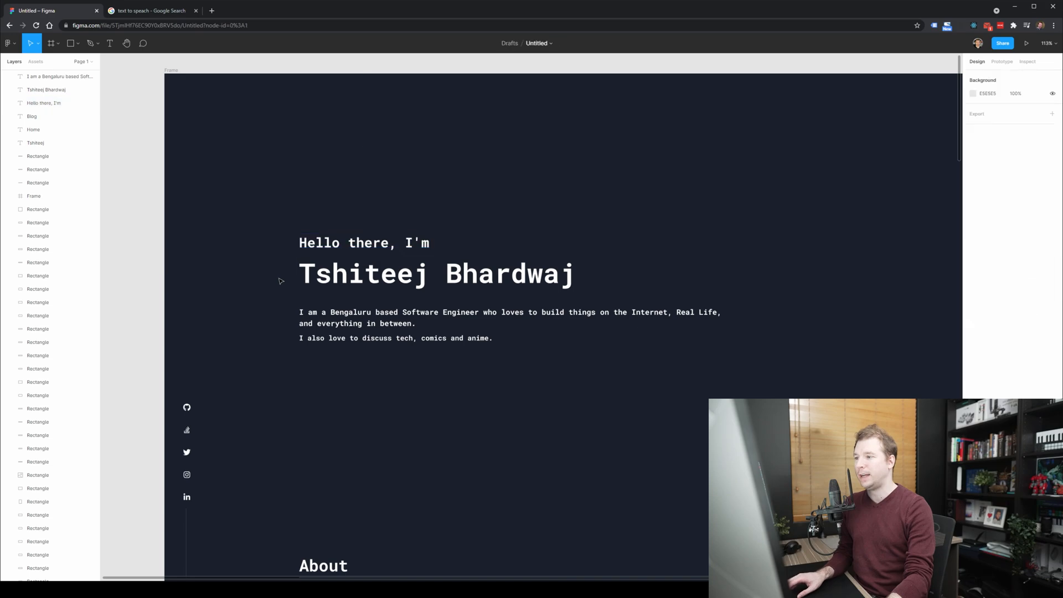
pyautogui.press('Escape')
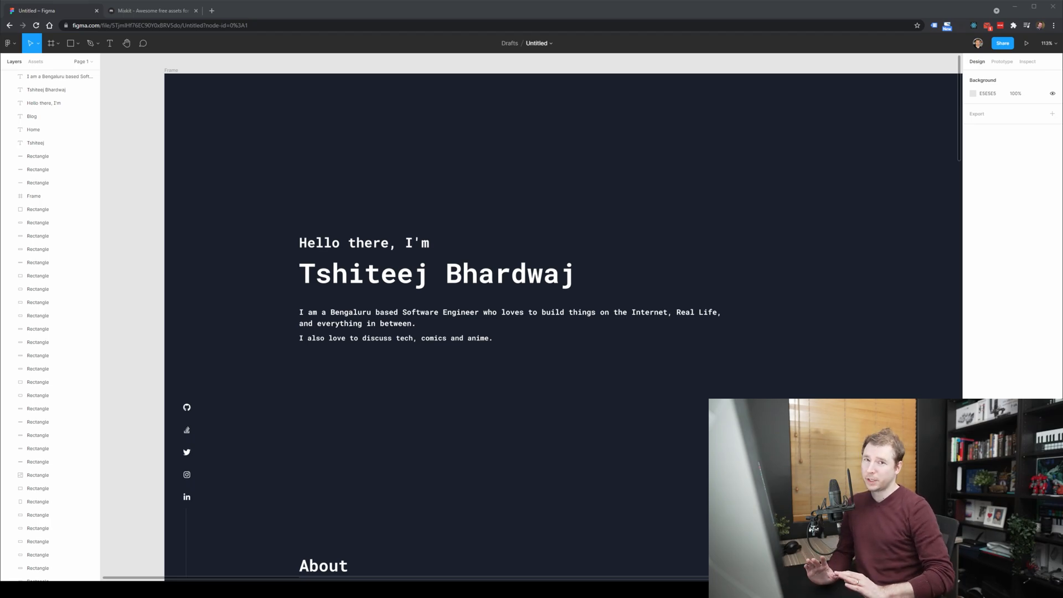
# Step: On the Mixkit site, open the "Animation of futuristic devices" clip from the Technology stock video category
pyautogui.click(166, 11)
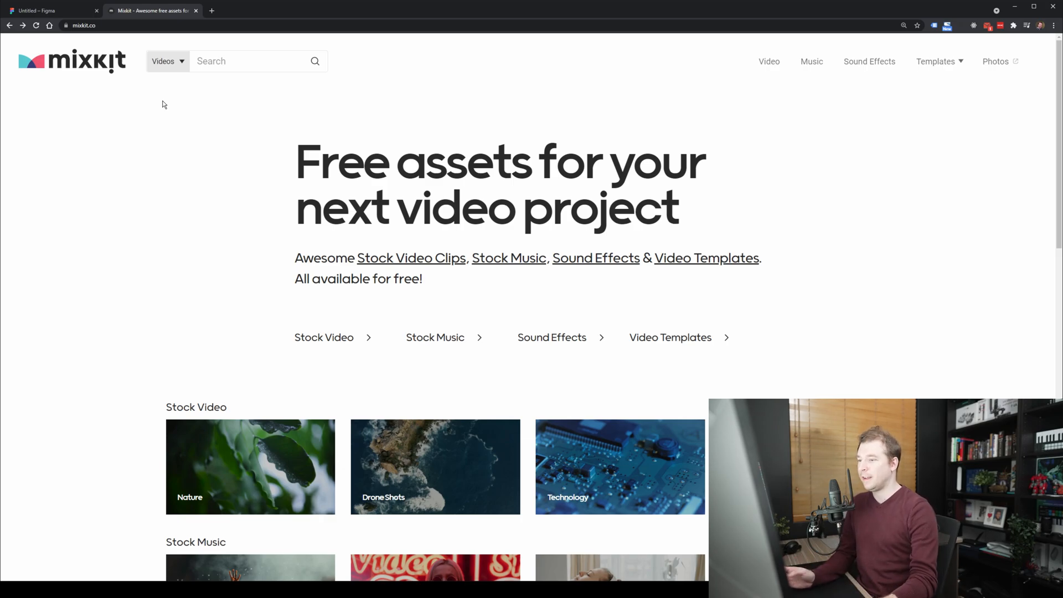
pyautogui.scroll(-2, 569, 342)
pyautogui.click(612, 382)
pyautogui.scroll(-2, 294, 310)
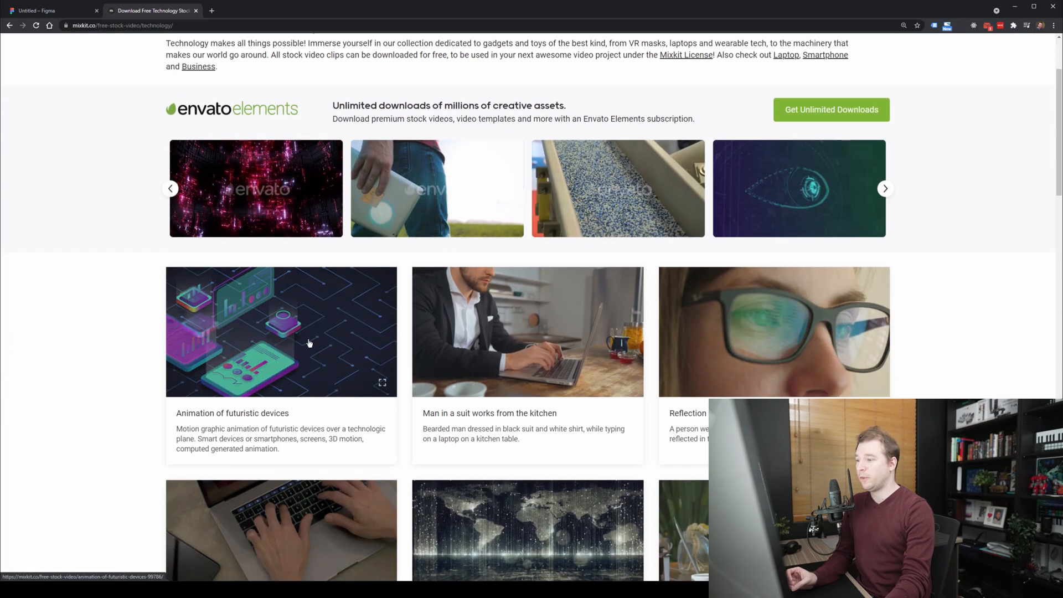
pyautogui.click(303, 371)
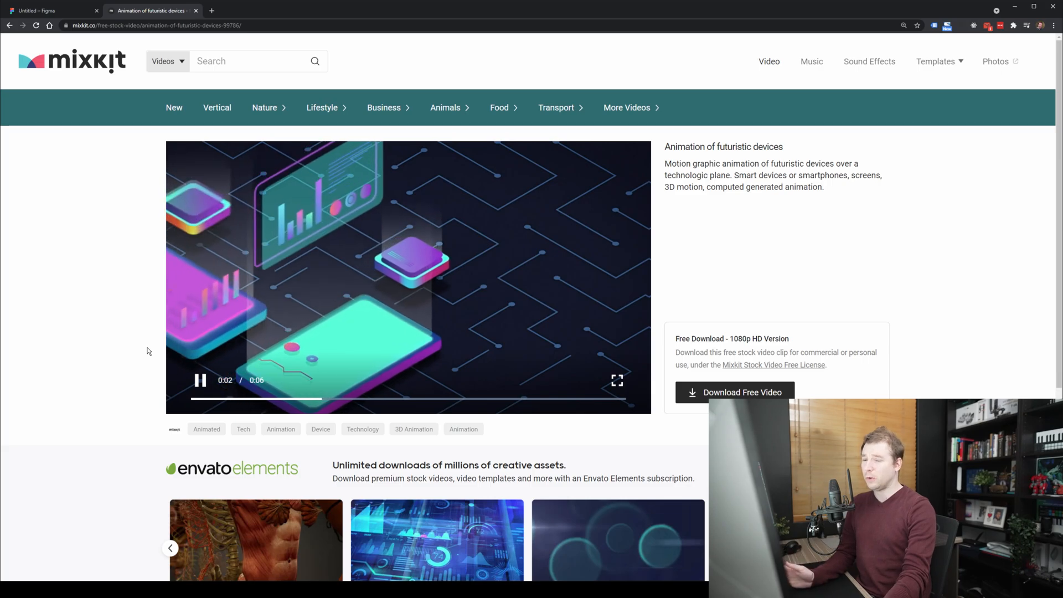
# Step: Download the free 1080p HD version of the "Animation of futuristic devices" video
pyautogui.click(61, 10)
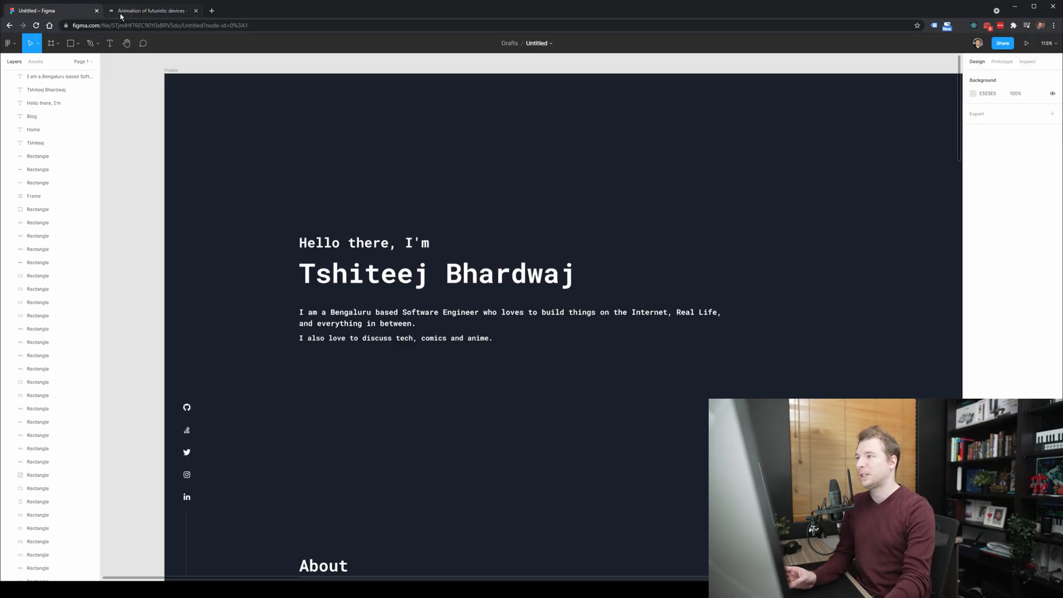
pyautogui.click(131, 13)
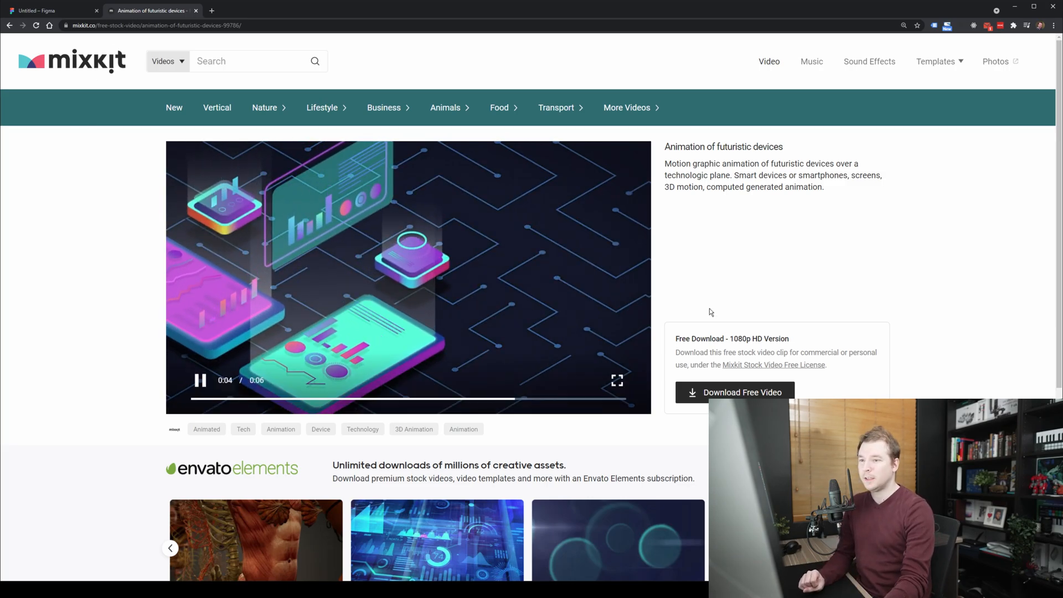
pyautogui.click(713, 384)
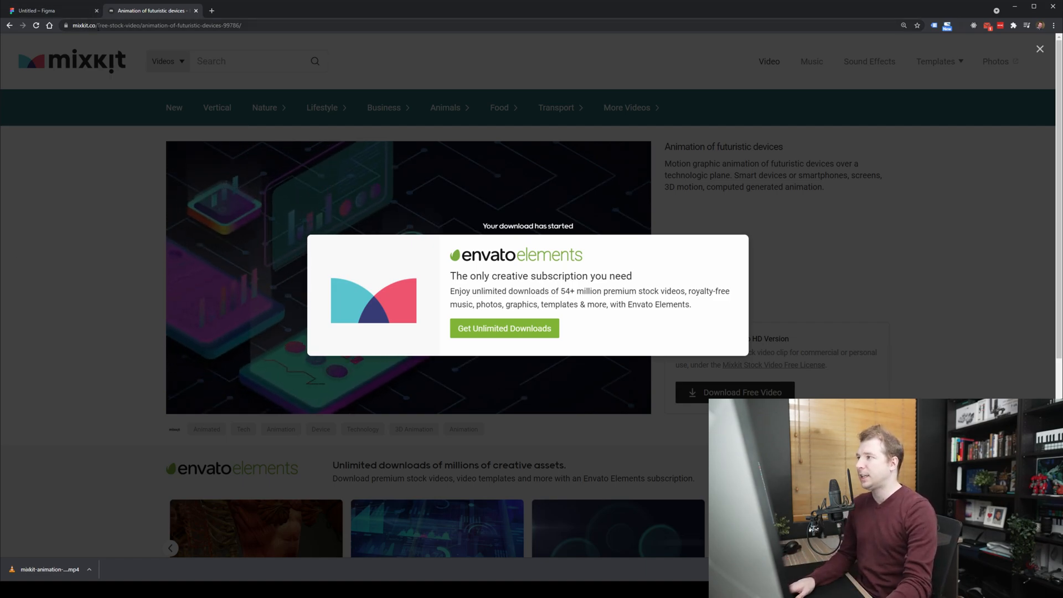
pyautogui.click(114, 25)
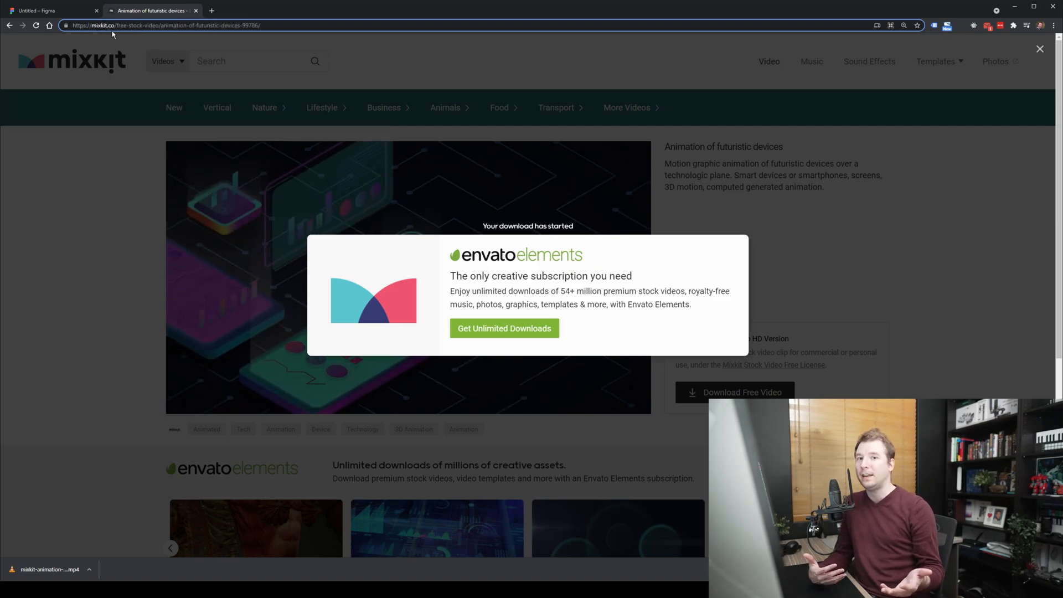
# Step: Switch to the Figma design, place the video snapshot in the hero area flipped horizontally, and scale it down to about 1154 × 649
pyautogui.click(76, 15)
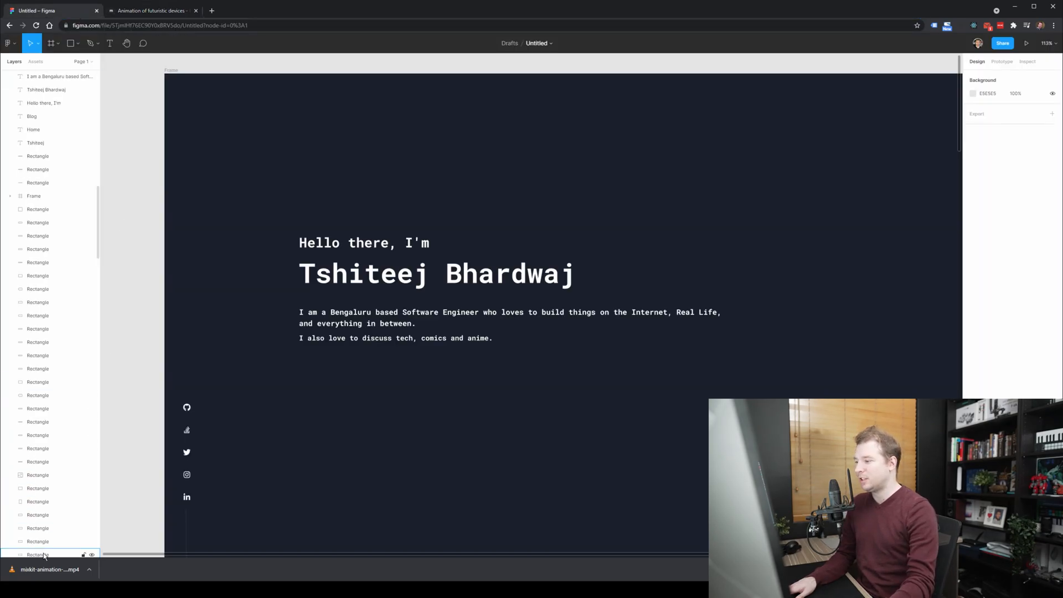
pyautogui.moveTo(742, 334); pyautogui.dragTo(831, 330)
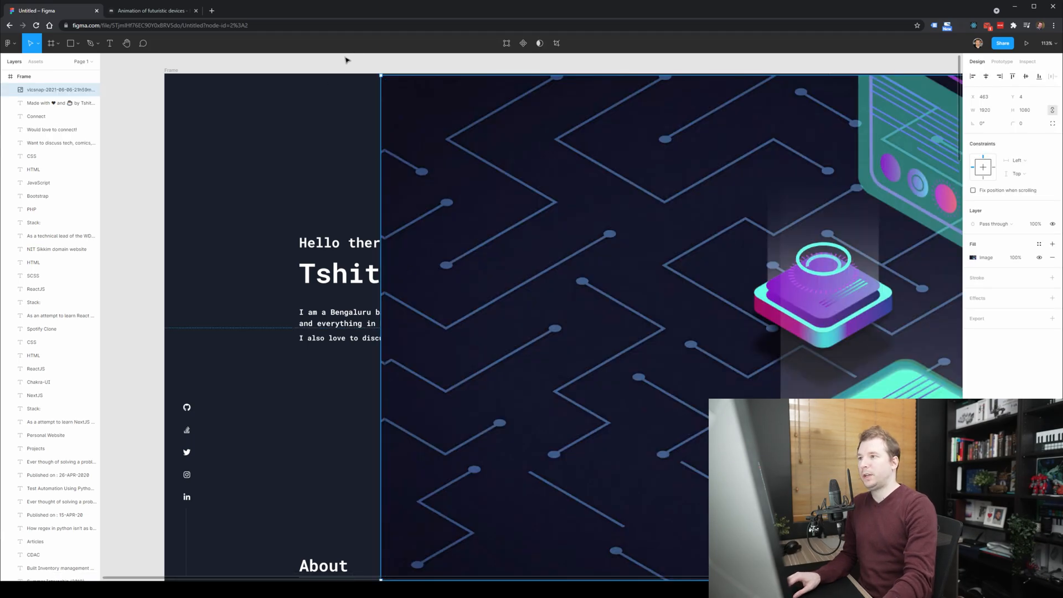
pyautogui.moveTo(380, 73); pyautogui.dragTo(738, 277)
# Step: Move the snapshot image into the top-right corner of the page frame
pyautogui.moveTo(829, 344); pyautogui.dragTo(497, 151)
pyautogui.scroll(-2, 467, 246)
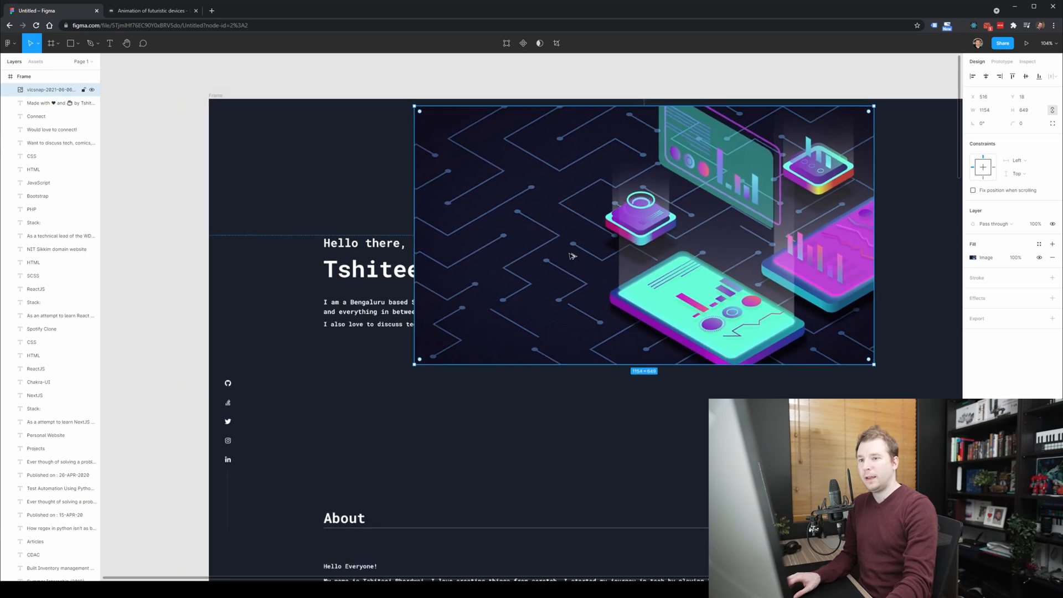
pyautogui.scroll(-2, 324, 254)
pyautogui.moveTo(729, 249); pyautogui.dragTo(818, 240)
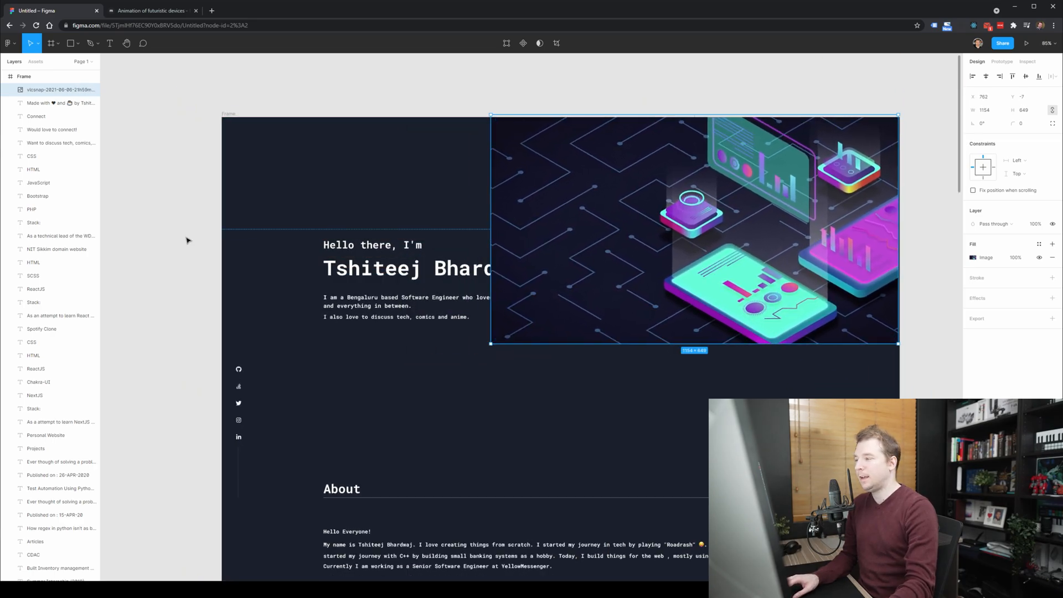
# Step: Place the snapshot layer behind the hero text and enlarge the image to about 1586 × 892, keeping it against the frame's right edge
pyautogui.moveTo(54, 104); pyautogui.dragTo(46, 401)
pyautogui.moveTo(491, 345); pyautogui.dragTo(409, 432)
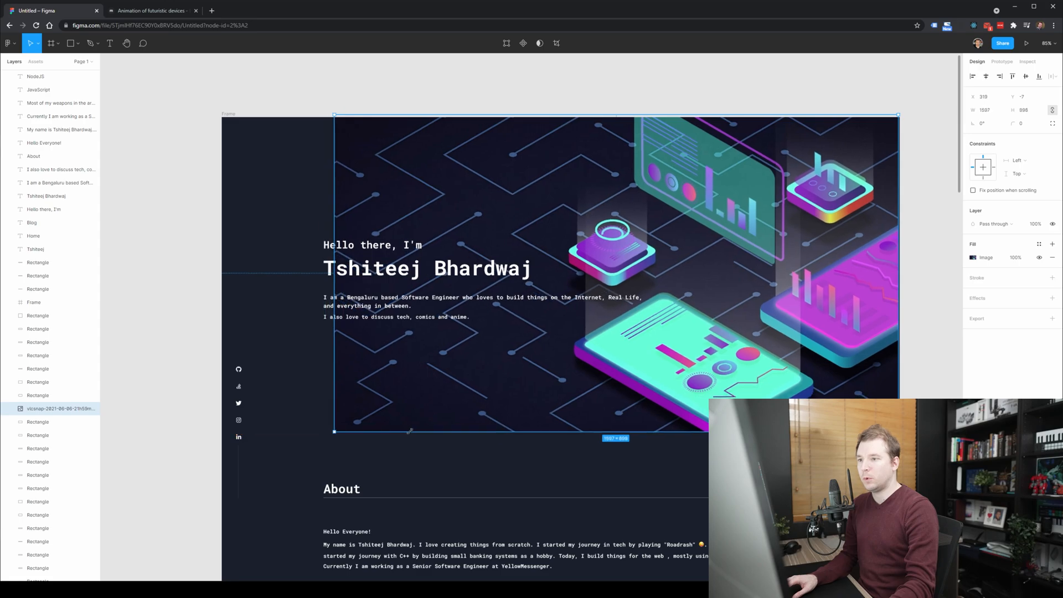
pyautogui.moveTo(691, 327)
pyautogui.mouseDown()
pyautogui.moveTo(688, 351)
pyautogui.moveTo(680, 327)
pyautogui.mouseUp()
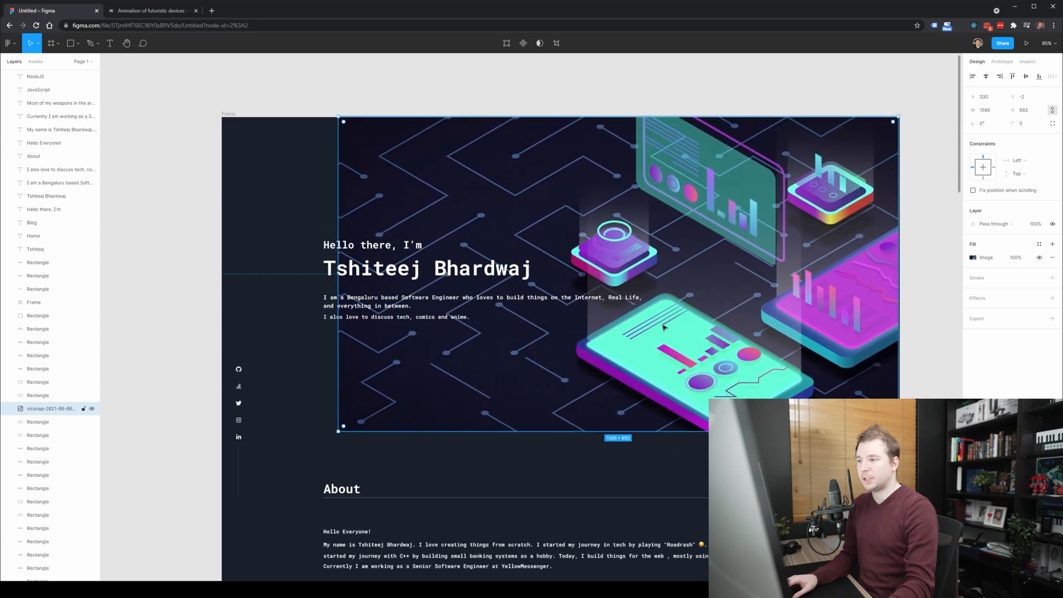
# Step: Draw a rectangle about 845 × 885 over the left part of the hero and place it just above the snapshot layer
pyautogui.press('r')
pyautogui.moveTo(268, 116); pyautogui.dragTo(566, 429)
pyautogui.moveTo(33, 94); pyautogui.dragTo(55, 296)
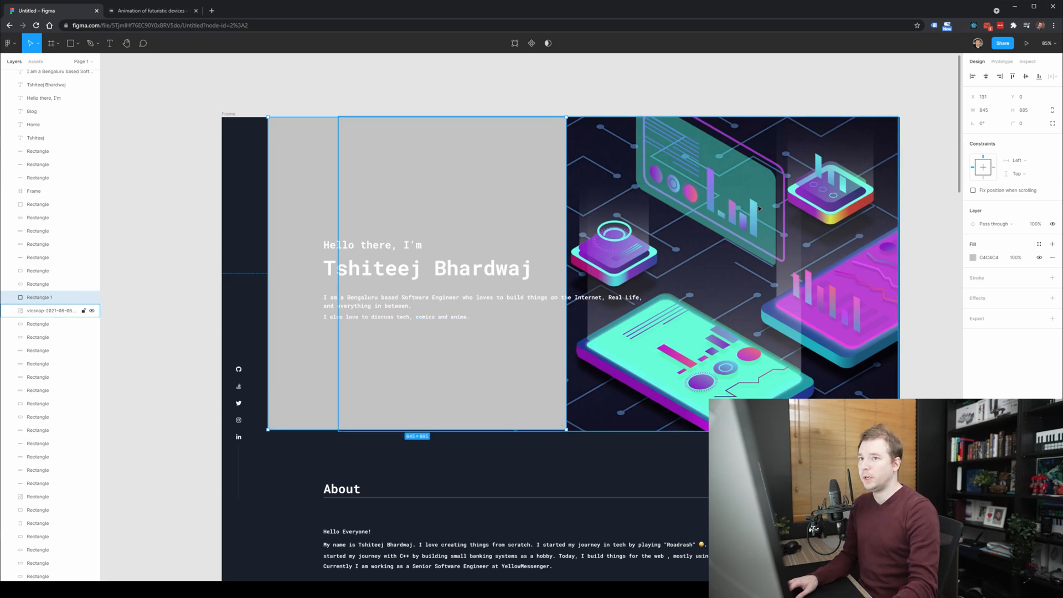
# Step: Change the rectangle's fill to a linear gradient and sample the frame's dark background colour for its first stop
pyautogui.click(974, 258)
pyautogui.click(879, 260)
pyautogui.click(888, 270)
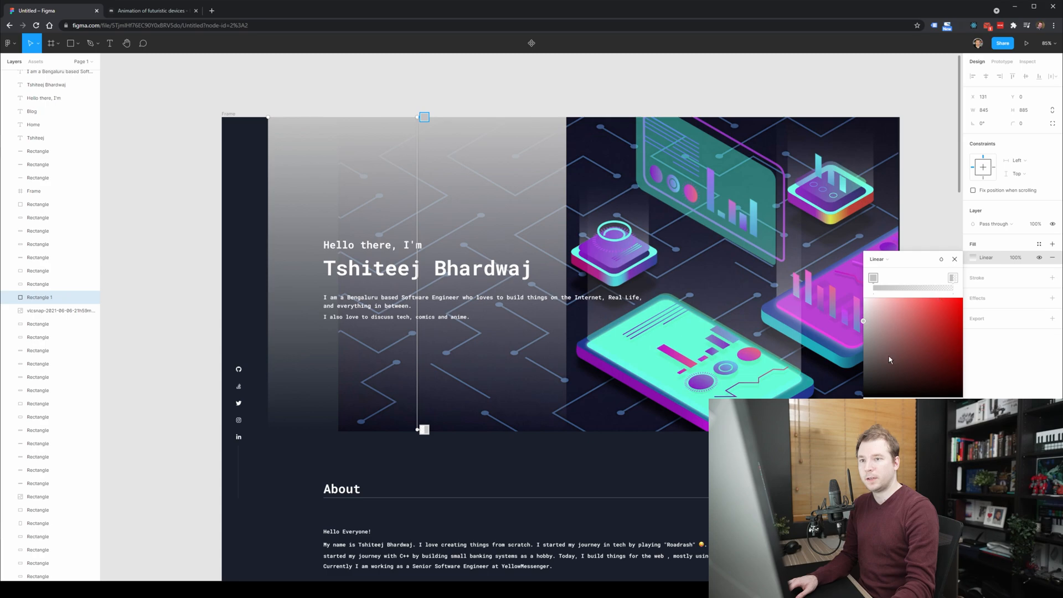
pyautogui.click(873, 410)
pyautogui.click(238, 232)
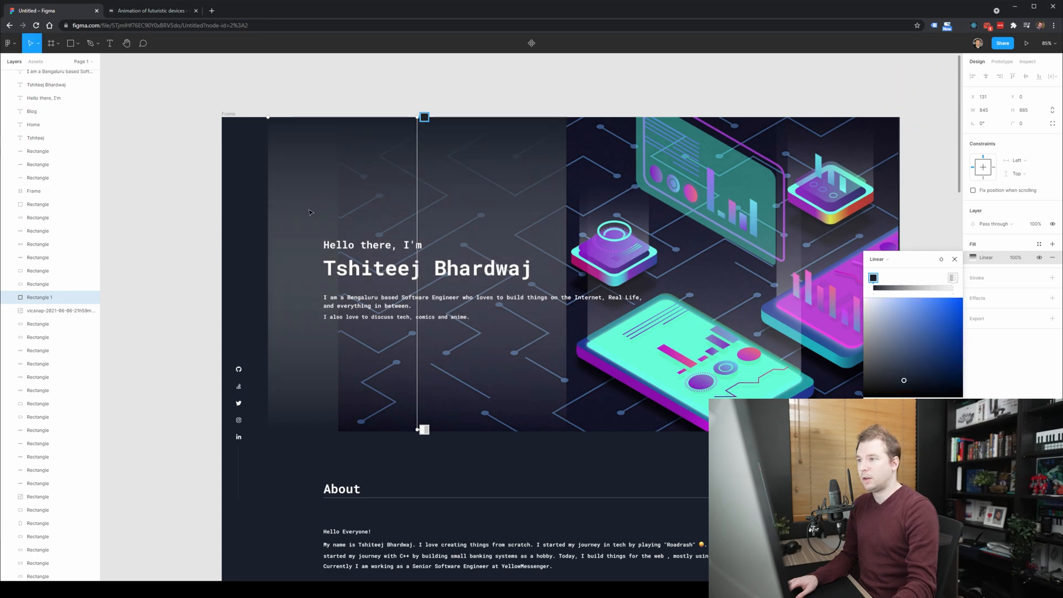
# Step: Run the gradient horizontally from dark to transparent and align the rectangle with the snapshot's left edge to blend it into the background
pyautogui.moveTo(418, 117); pyautogui.dragTo(270, 277)
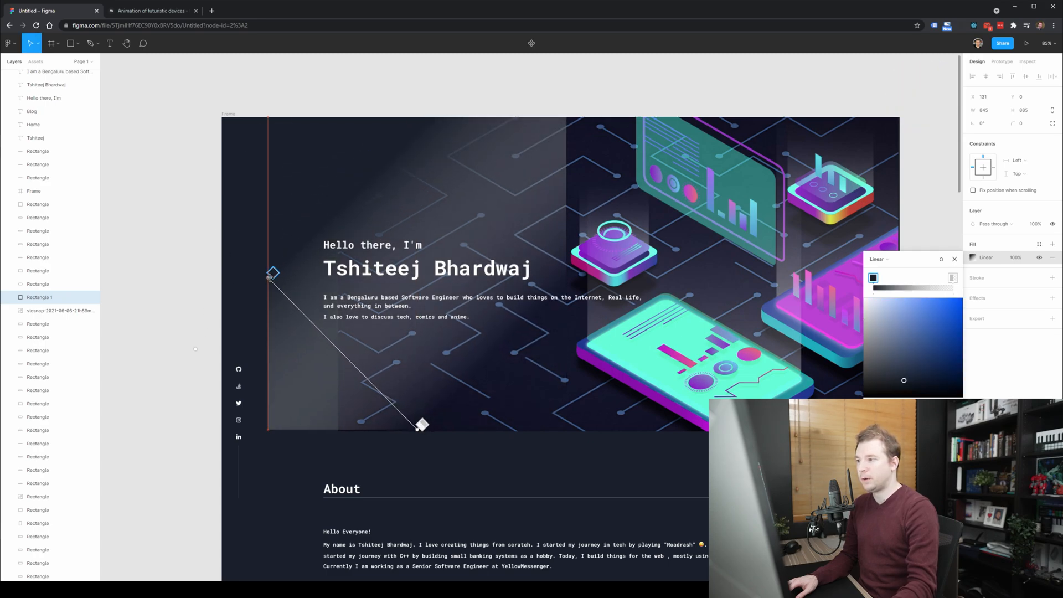
pyautogui.moveTo(423, 425); pyautogui.dragTo(566, 282)
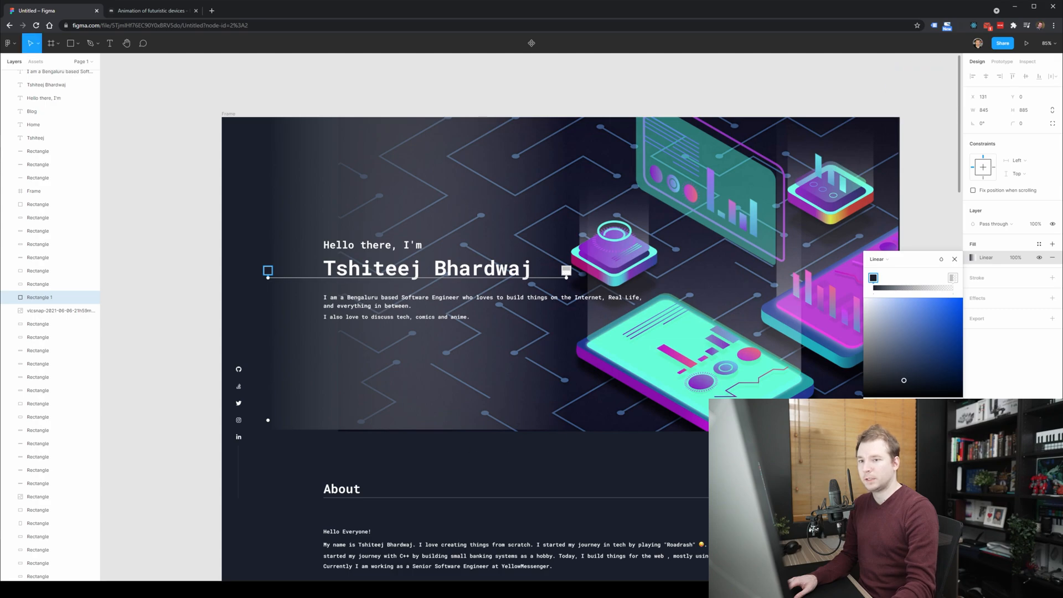
pyautogui.moveTo(954, 416); pyautogui.dragTo(888, 417)
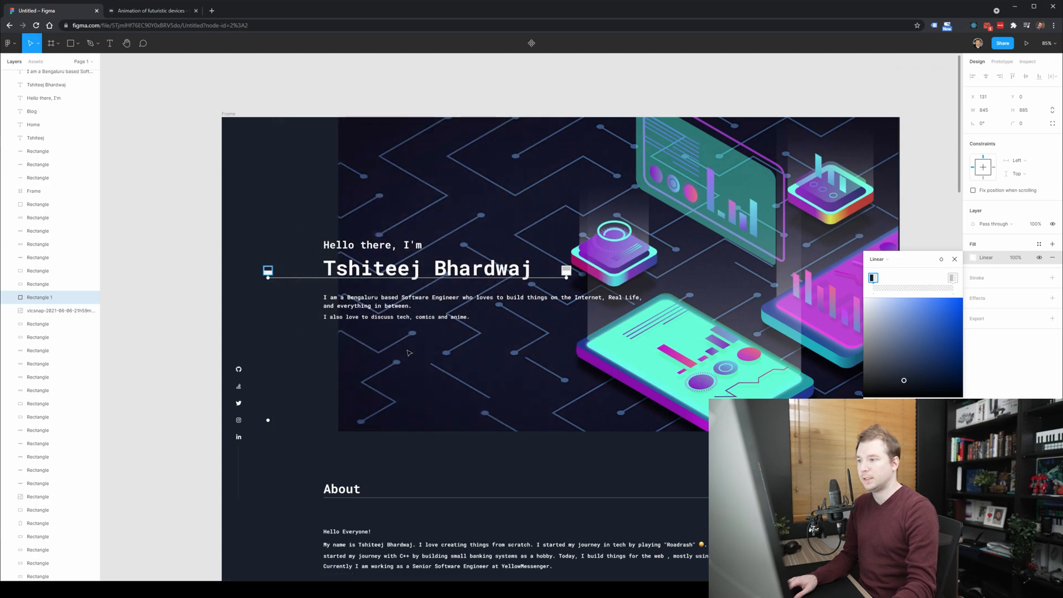
pyautogui.press('Escape')
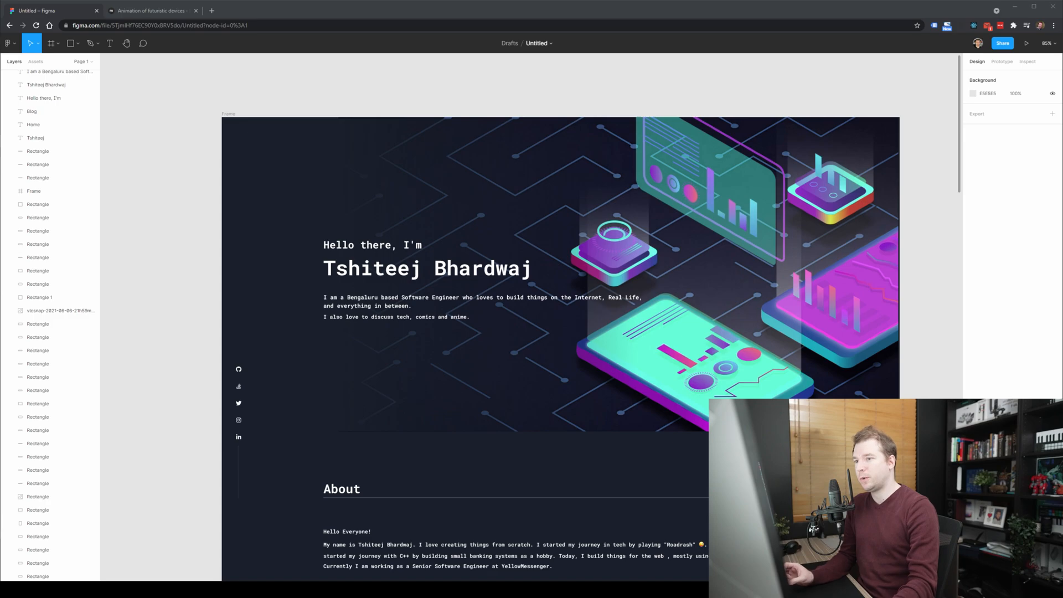
# Step: Set the fill opacity of the hero snapshot image to 50%
pyautogui.click(824, 365)
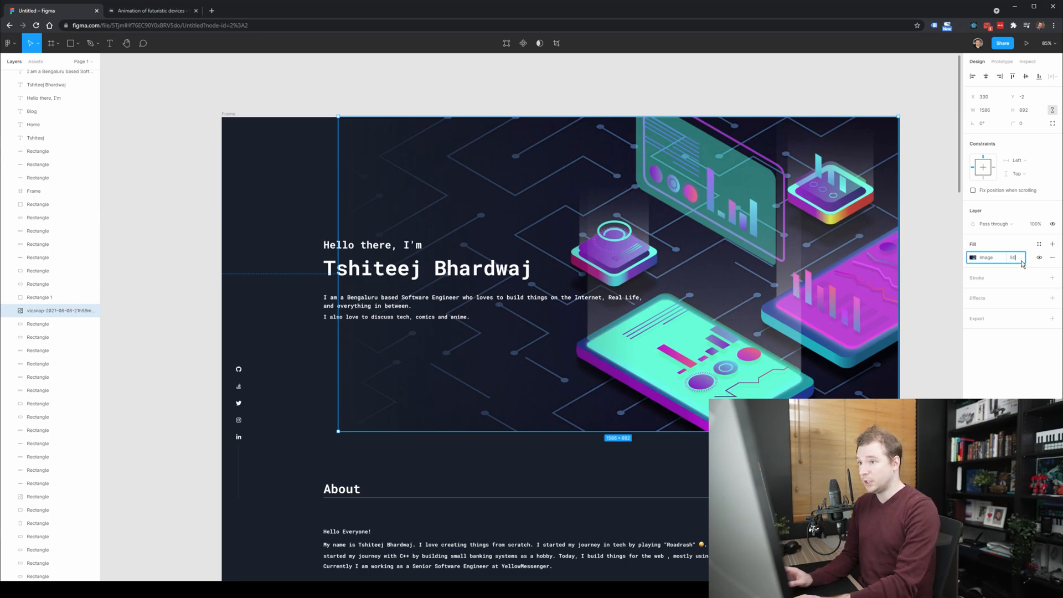
pyautogui.write('50')
pyautogui.press('Return')
pyautogui.click(698, 469)
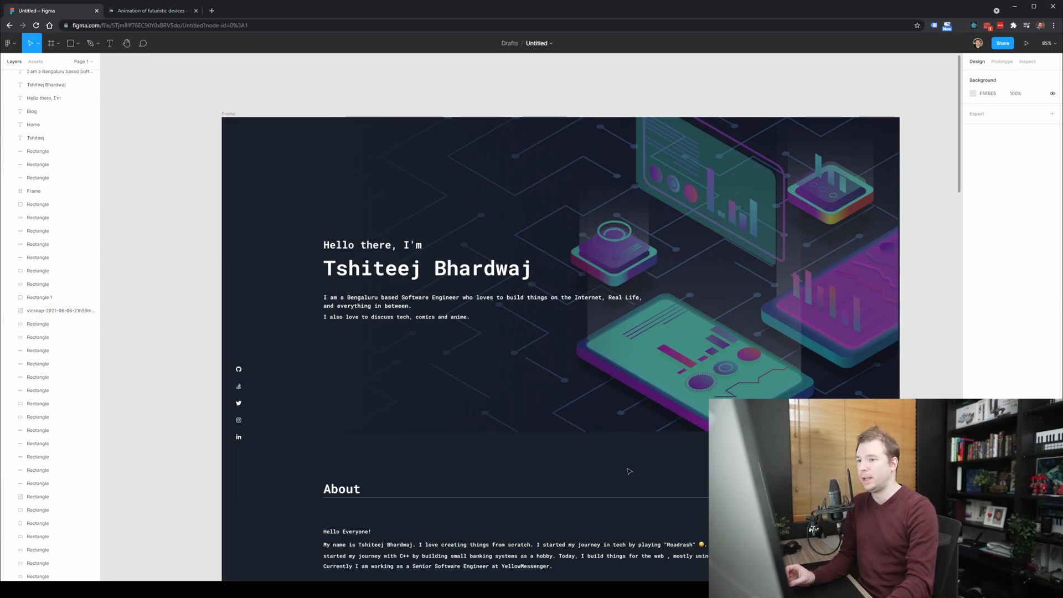
pyautogui.scroll(-2, 449, 443)
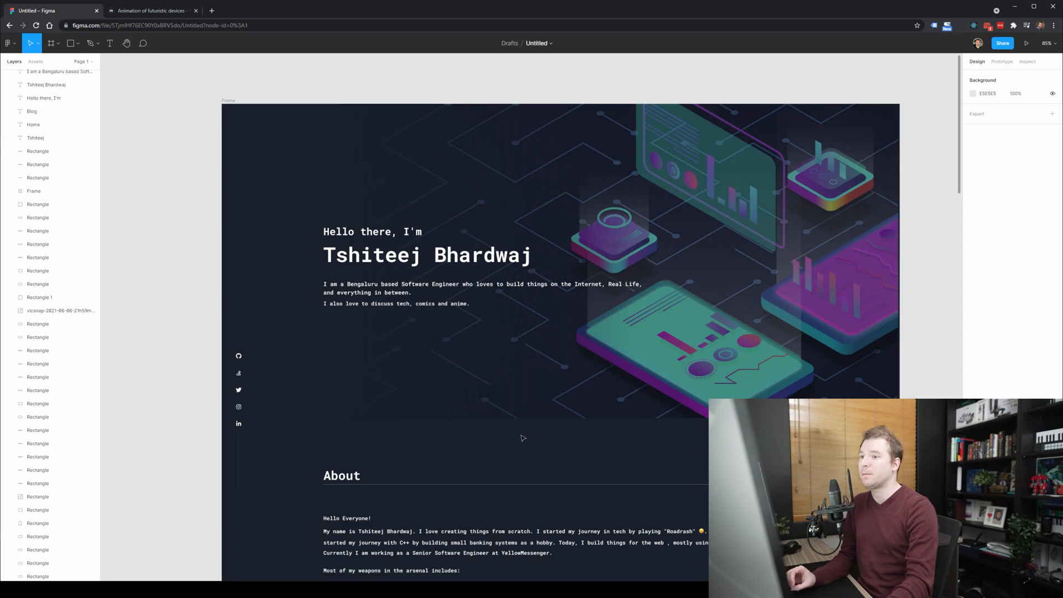
pyautogui.scroll(-2, 525, 439)
pyautogui.click(433, 404)
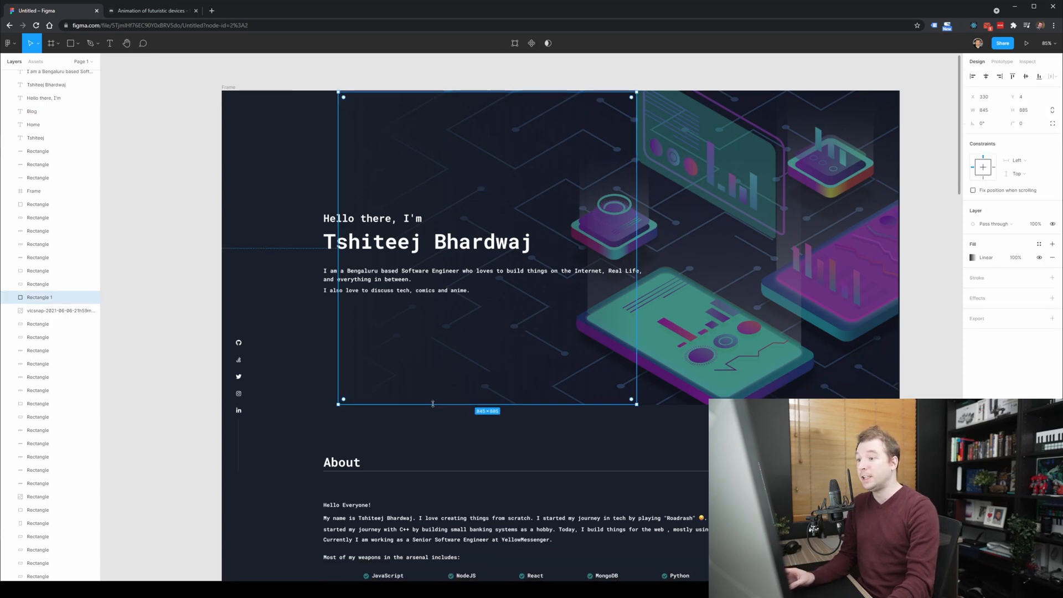
pyautogui.click(394, 444)
pyautogui.scroll(-2, 317, 439)
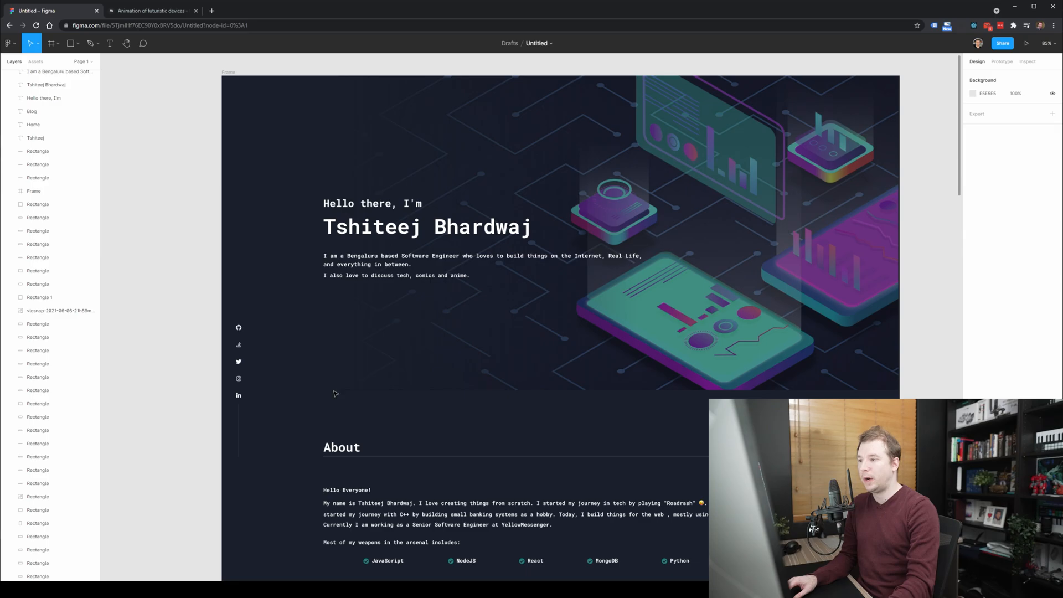
pyautogui.moveTo(296, 422); pyautogui.dragTo(703, 576)
pyautogui.scroll(-5, 314, 428)
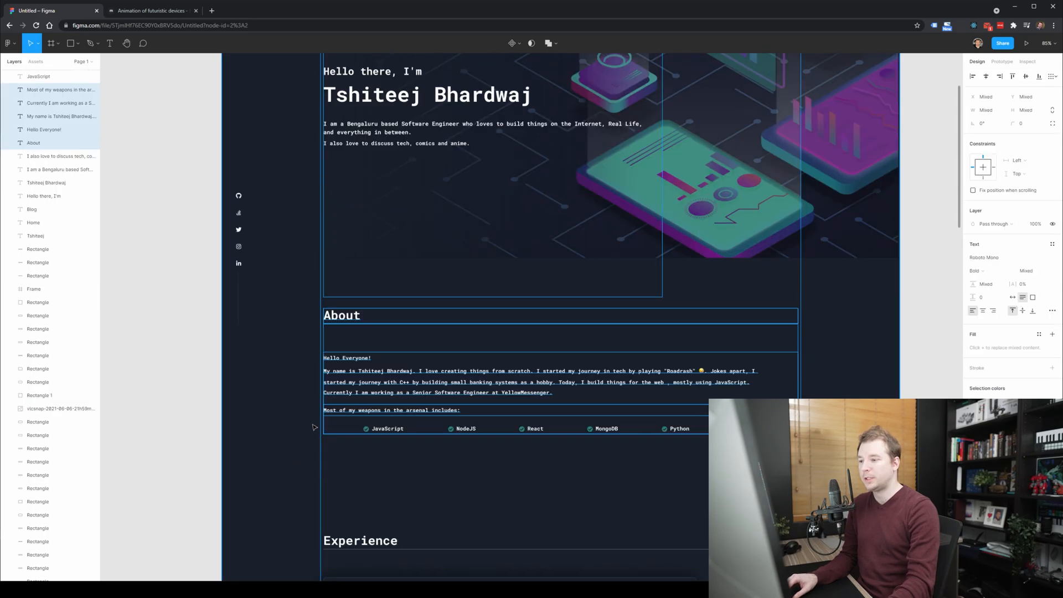
pyautogui.click(314, 427)
# Step: Move the About section's heading, divider line, paragraphs, and skill labels with their icons up together, closer to the hero
pyautogui.click(339, 318)
pyautogui.keyDown('shift'); pyautogui.click(338, 360); pyautogui.keyUp('shift')
pyautogui.keyDown('shift'); pyautogui.click(389, 383); pyautogui.keyUp('shift')
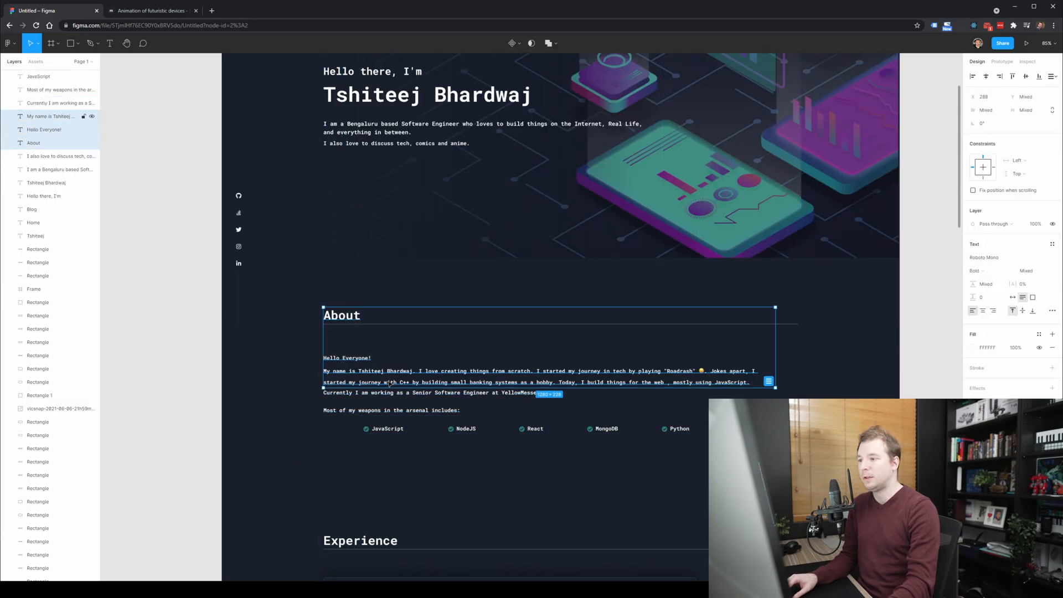
pyautogui.keyDown('shift'); pyautogui.click(387, 410); pyautogui.keyUp('shift')
pyautogui.keyDown('shift'); pyautogui.click(385, 429); pyautogui.keyUp('shift')
pyautogui.keyDown('shift'); pyautogui.click(464, 430); pyautogui.keyUp('shift')
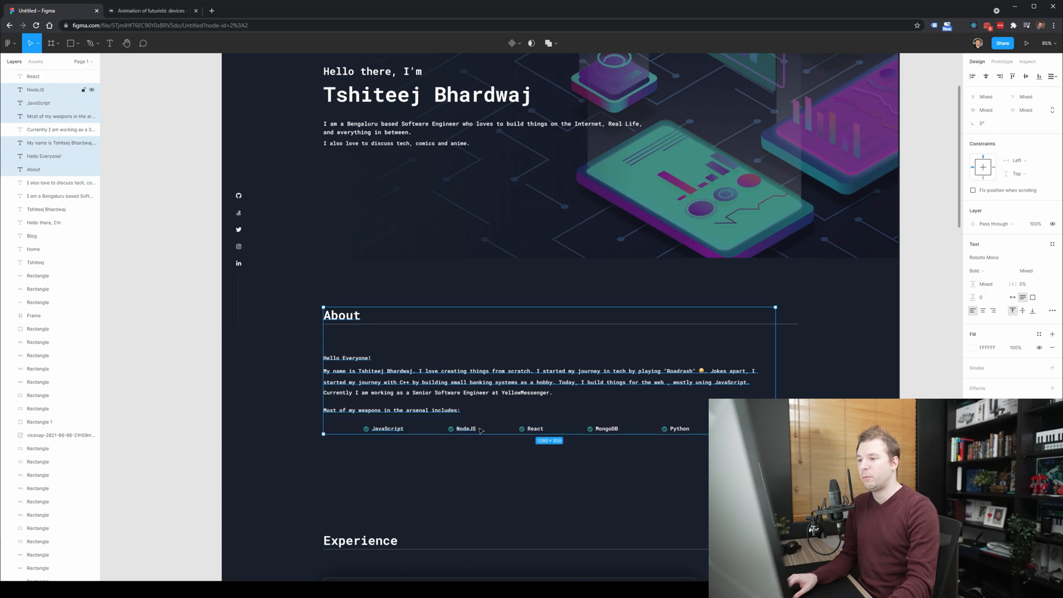
pyautogui.keyDown('shift'); pyautogui.click(535, 430); pyautogui.keyUp('shift')
pyautogui.keyDown('shift'); pyautogui.click(607, 430); pyautogui.keyUp('shift')
pyautogui.keyDown('shift'); pyautogui.click(680, 430); pyautogui.keyUp('shift')
pyautogui.keyDown('shift'); pyautogui.click(751, 430); pyautogui.keyUp('shift')
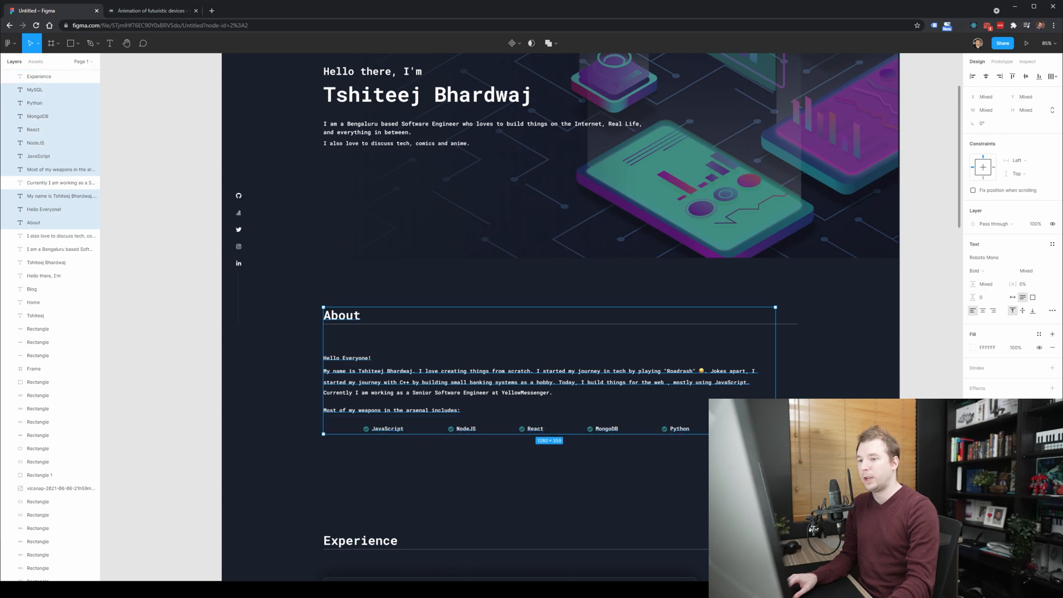
pyautogui.keyDown('shift'); pyautogui.click(665, 430); pyautogui.keyUp('shift')
pyautogui.keyDown('shift'); pyautogui.click(590, 430); pyautogui.keyUp('shift')
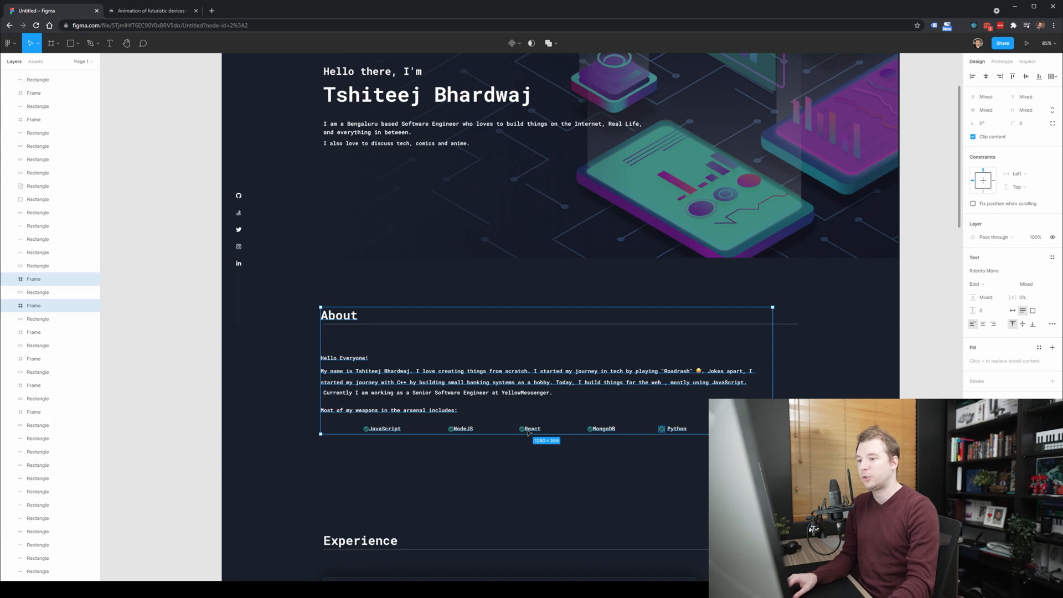
pyautogui.keyDown('shift'); pyautogui.click(524, 431); pyautogui.keyUp('shift')
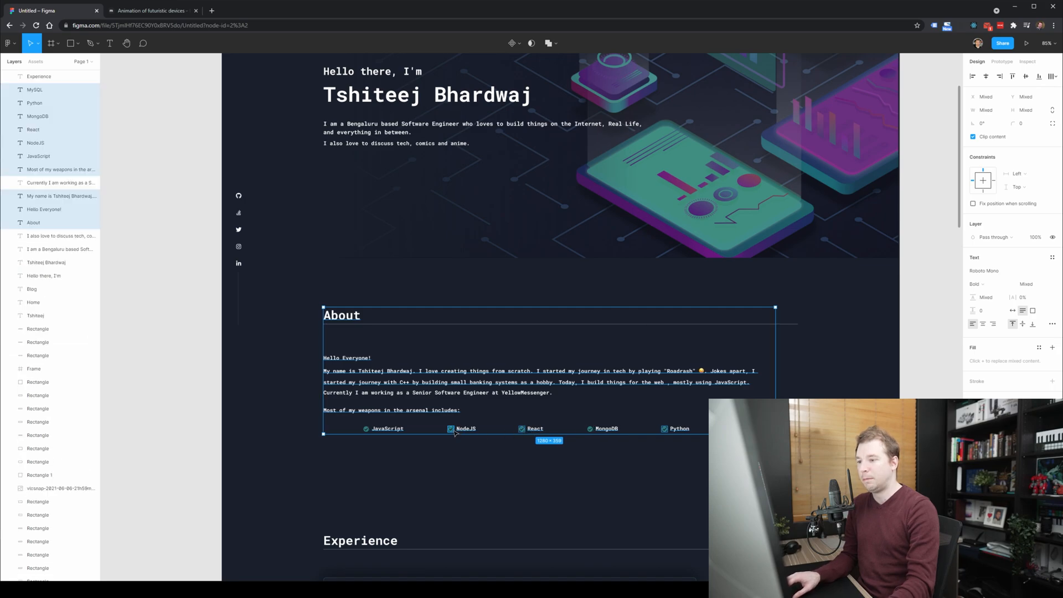
pyautogui.keyDown('shift'); pyautogui.click(377, 430); pyautogui.keyUp('shift')
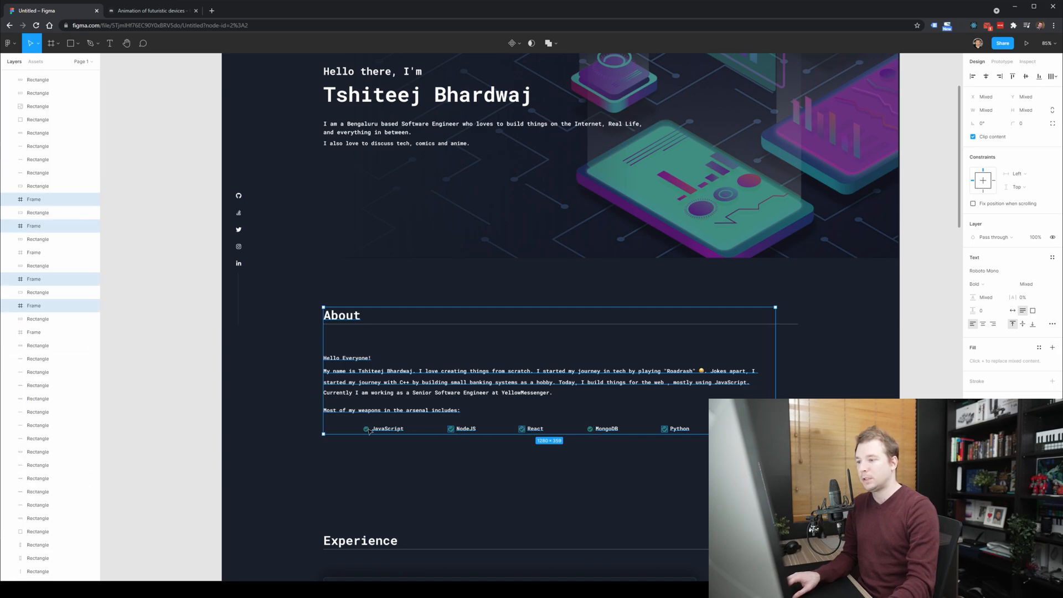
pyautogui.keyDown('shift'); pyautogui.click(388, 395); pyautogui.keyUp('shift')
pyautogui.moveTo(409, 381); pyautogui.dragTo(415, 358)
pyautogui.hotkey('ctrl', 'z')
pyautogui.keyDown('shift'); pyautogui.click(425, 326); pyautogui.keyUp('shift')
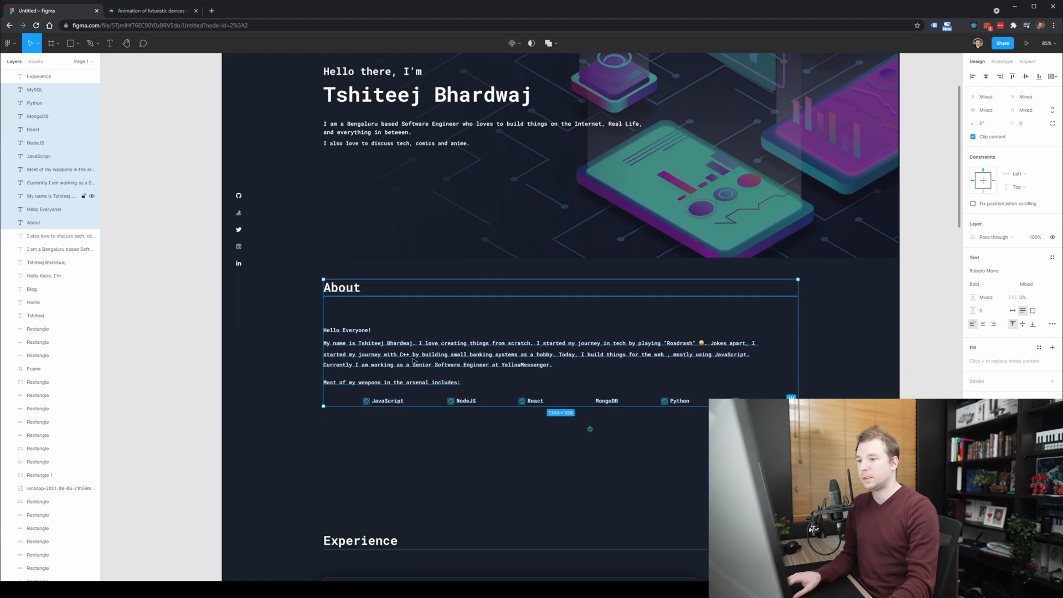
pyautogui.hotkey('ctrl', 'z')
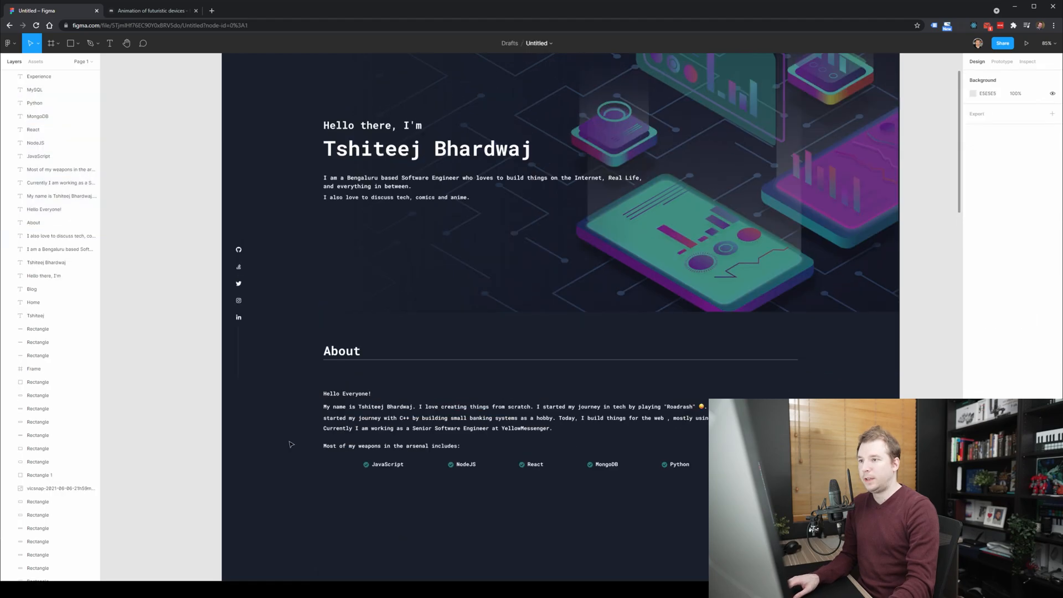
# Step: Select the Experience section and the content below it and move it all up, closer to the About section's skills
pyautogui.scroll(1, 609, 440)
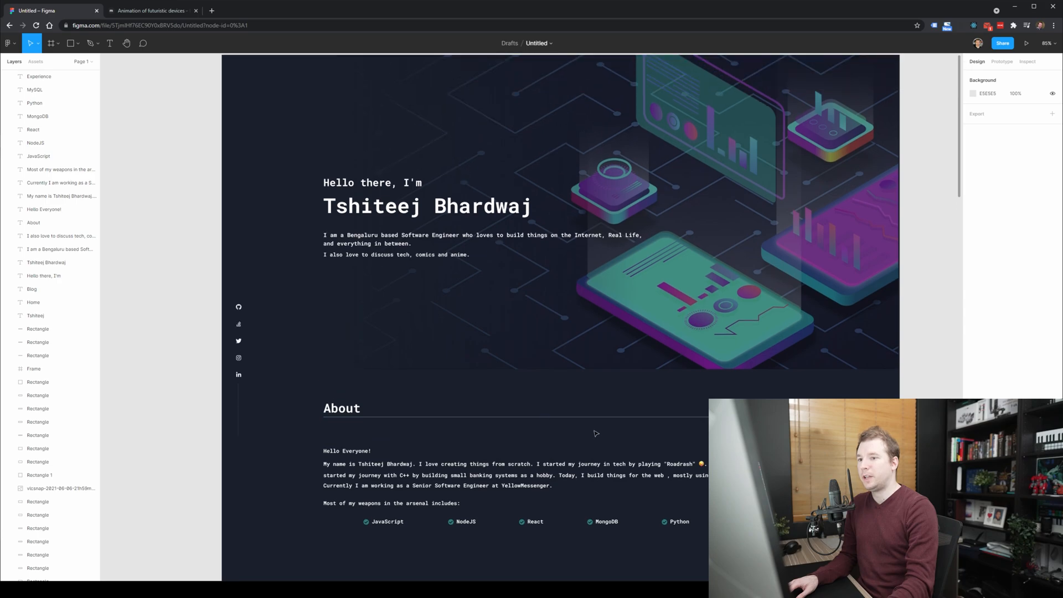
pyautogui.scroll(-1, 646, 440)
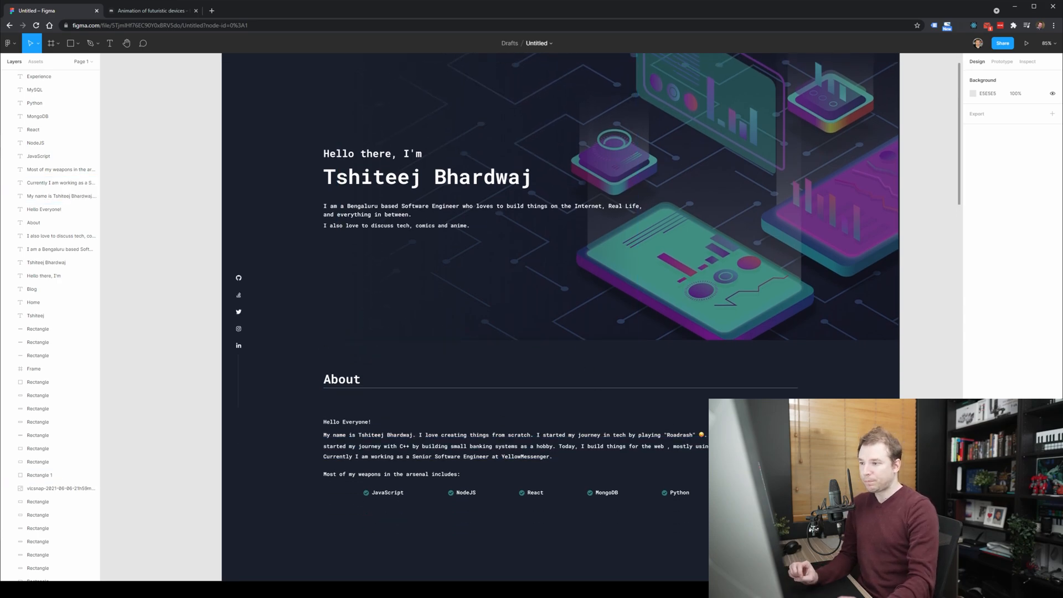
pyautogui.scroll(-5, 493, 394)
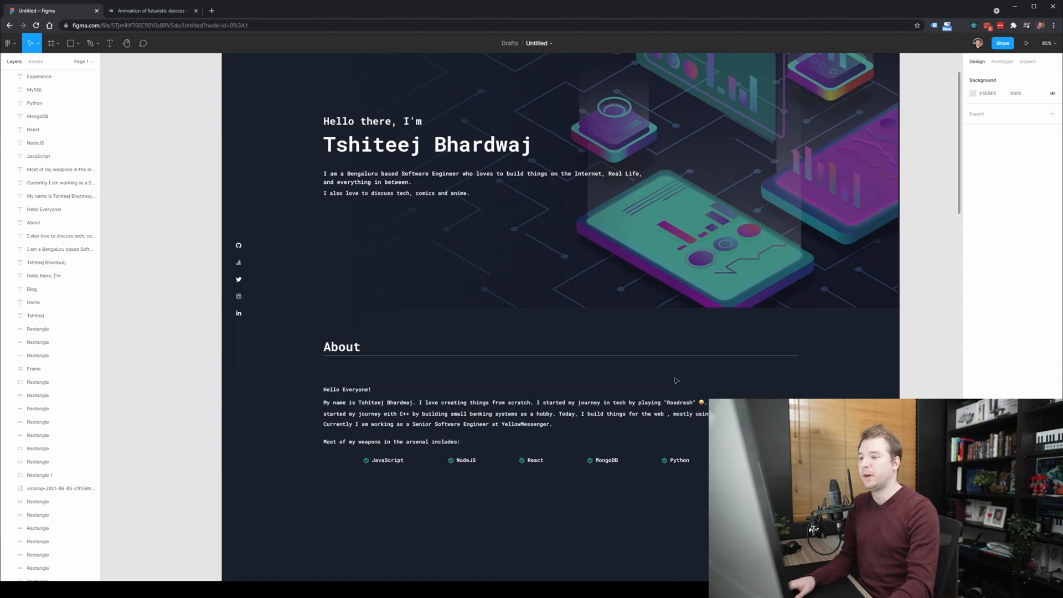
pyautogui.scroll(-1, 493, 394)
pyautogui.moveTo(290, 396); pyautogui.dragTo(483, 485)
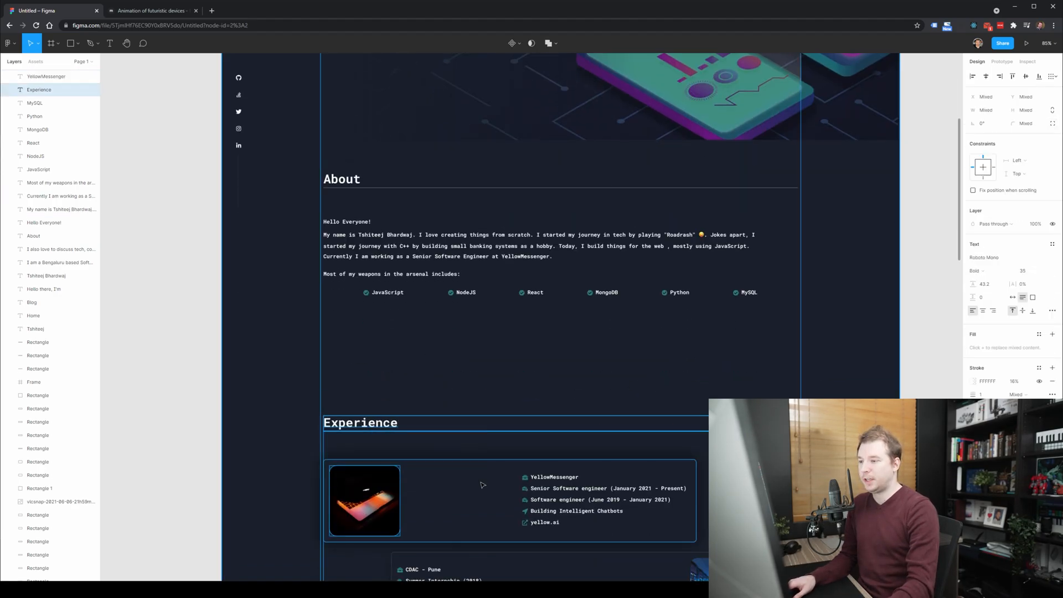
pyautogui.scroll(9, 288, 359)
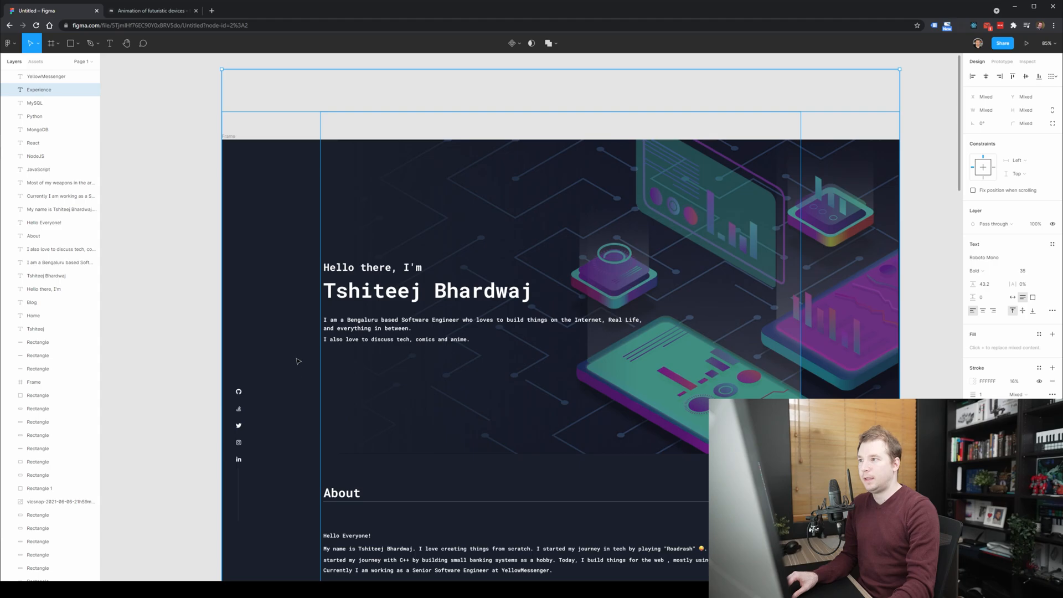
pyautogui.scroll(-10, 302, 365)
pyautogui.moveTo(295, 314); pyautogui.dragTo(626, 443)
pyautogui.scroll(9, 628, 447)
pyautogui.scroll(-10, 609, 443)
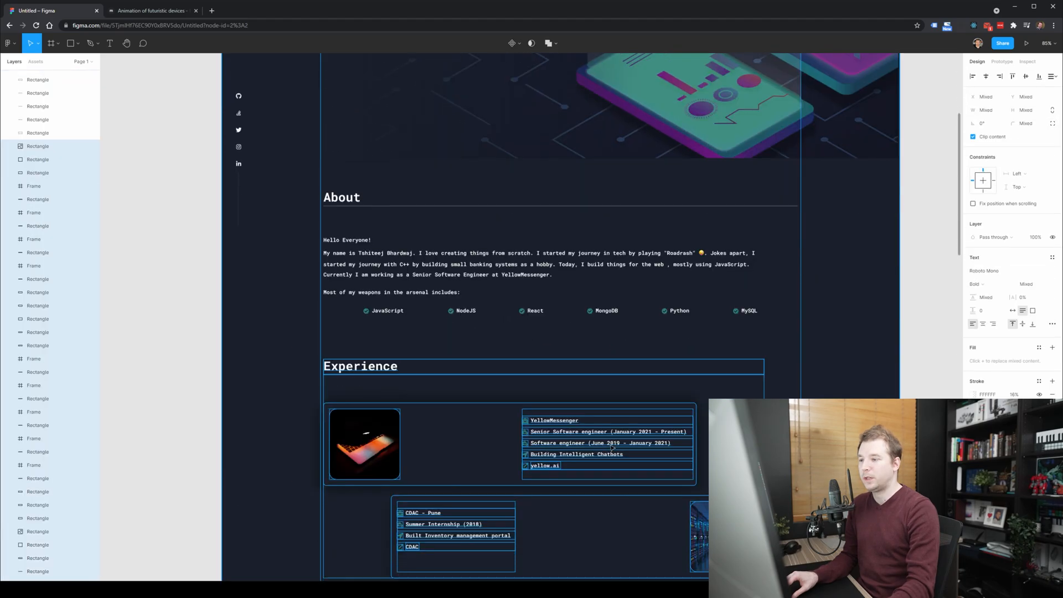
pyautogui.click(835, 367)
# Step: Switch to the Mixkit page, dismiss the download pop-up and list the stock videos tagged Tech
pyautogui.scroll(3, 593, 389)
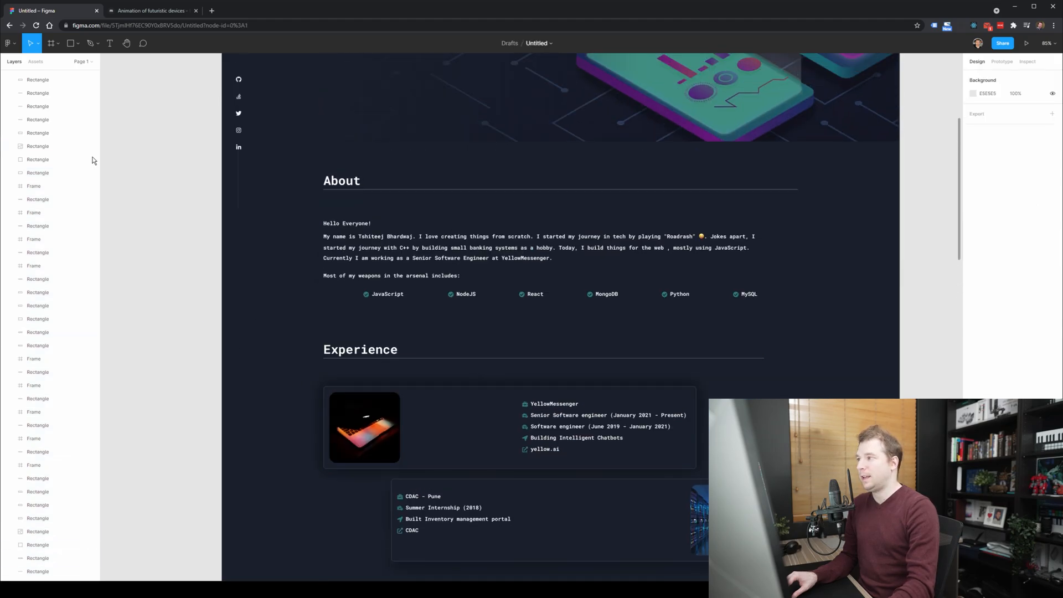
pyautogui.scroll(1, 304, 349)
pyautogui.scroll(1, 284, 350)
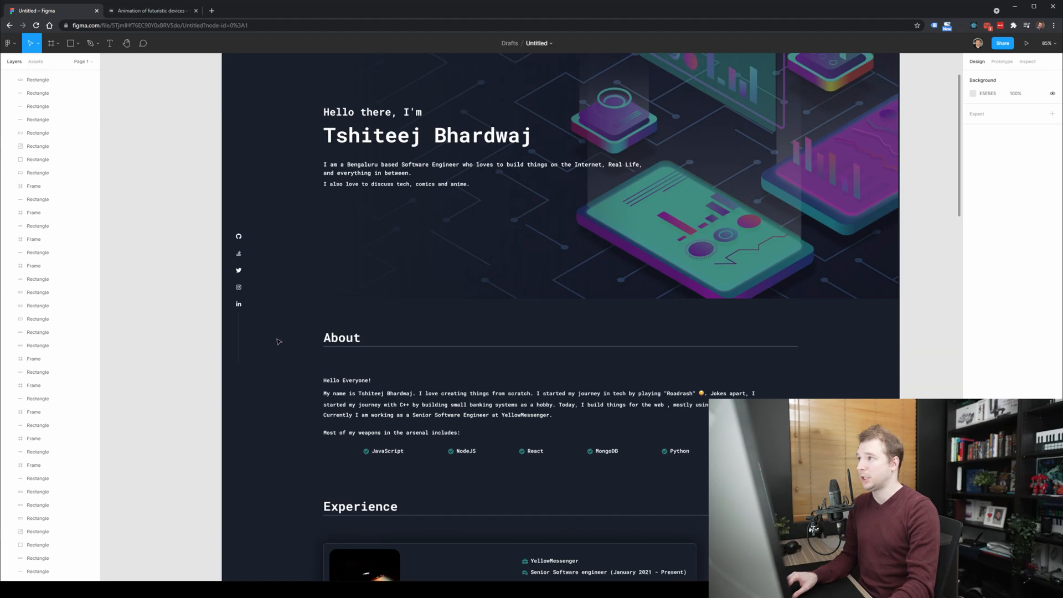
pyautogui.click(172, 11)
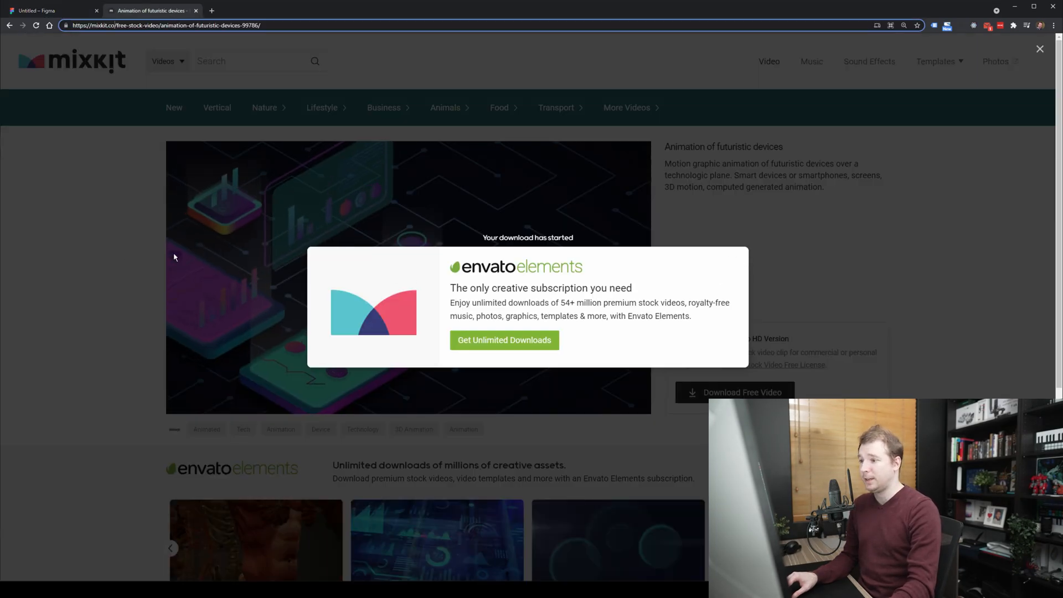
pyautogui.click(206, 257)
pyautogui.scroll(-4, 205, 258)
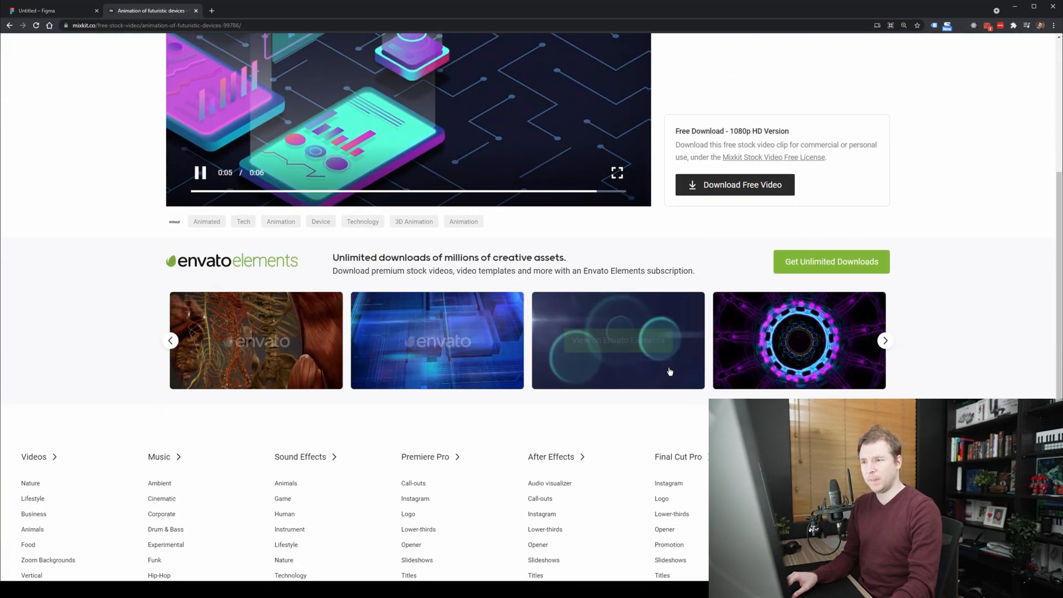
pyautogui.scroll(4, 504, 393)
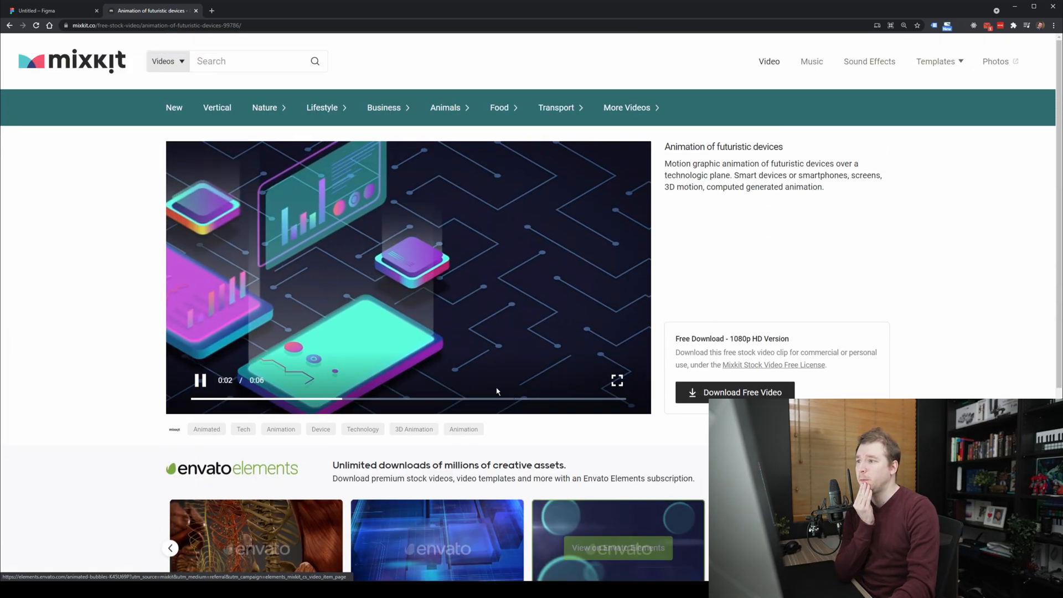
pyautogui.click(242, 428)
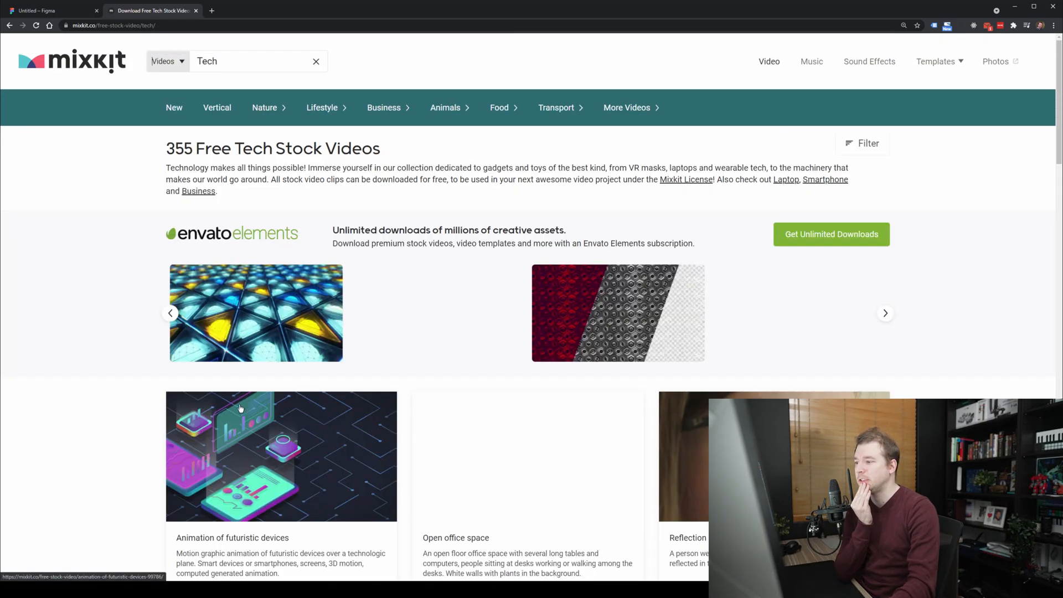
# Step: Find the "Microchip technology close up" clip among the tech stock videos and download its free 1080p HD version
pyautogui.scroll(-2, 561, 438)
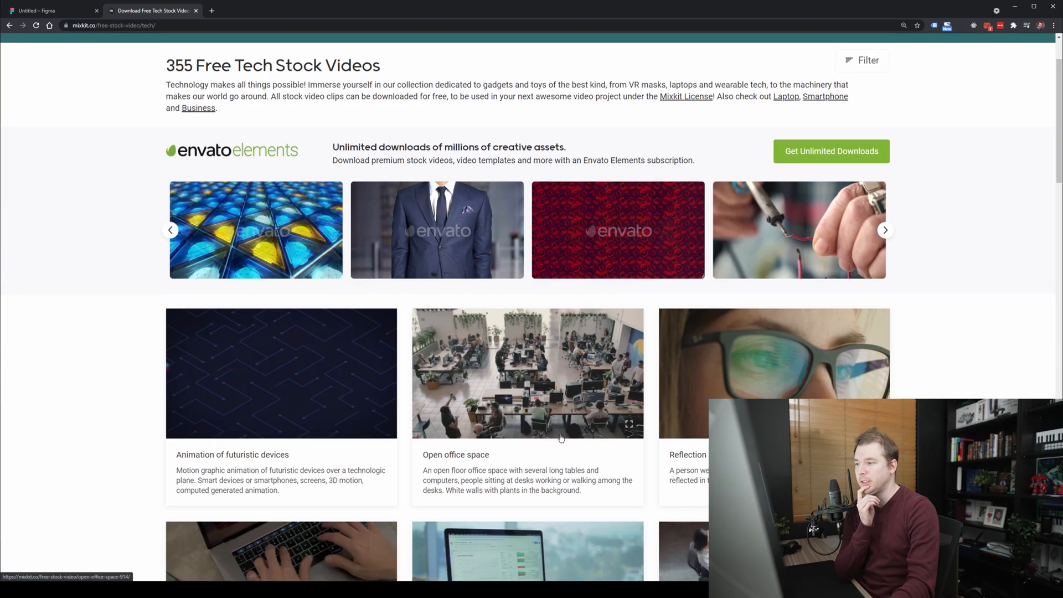
pyautogui.scroll(-4, 359, 382)
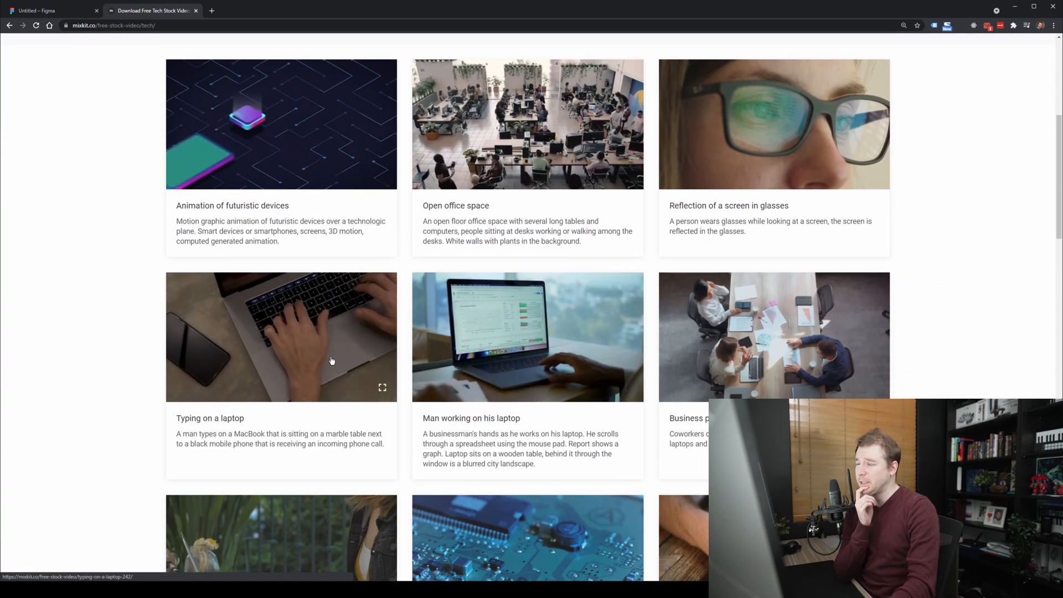
pyautogui.scroll(-2, 551, 352)
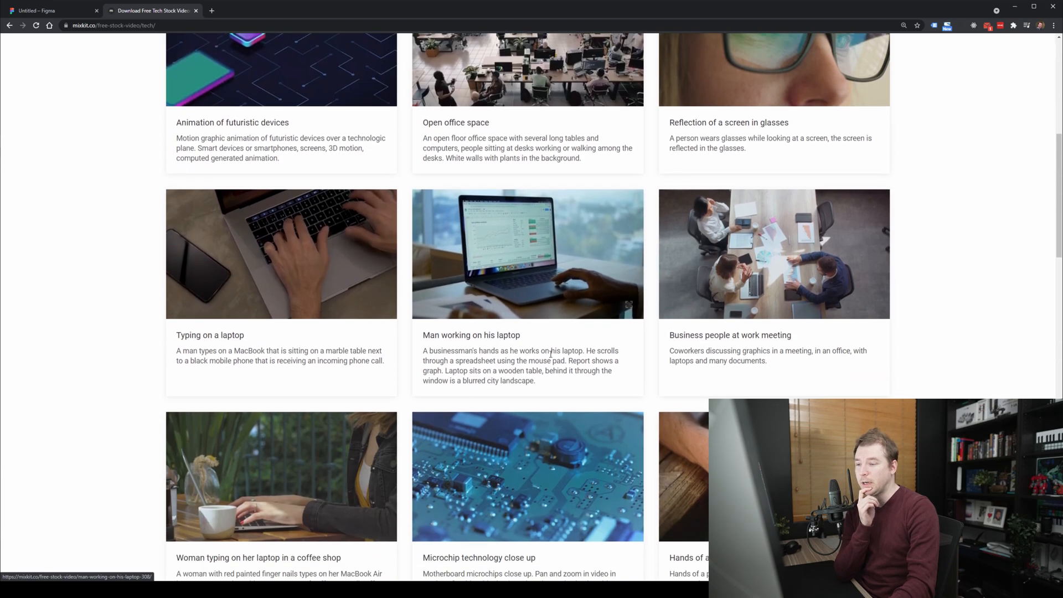
pyautogui.scroll(-2, 551, 352)
pyautogui.scroll(-2, 508, 319)
pyautogui.click(507, 319)
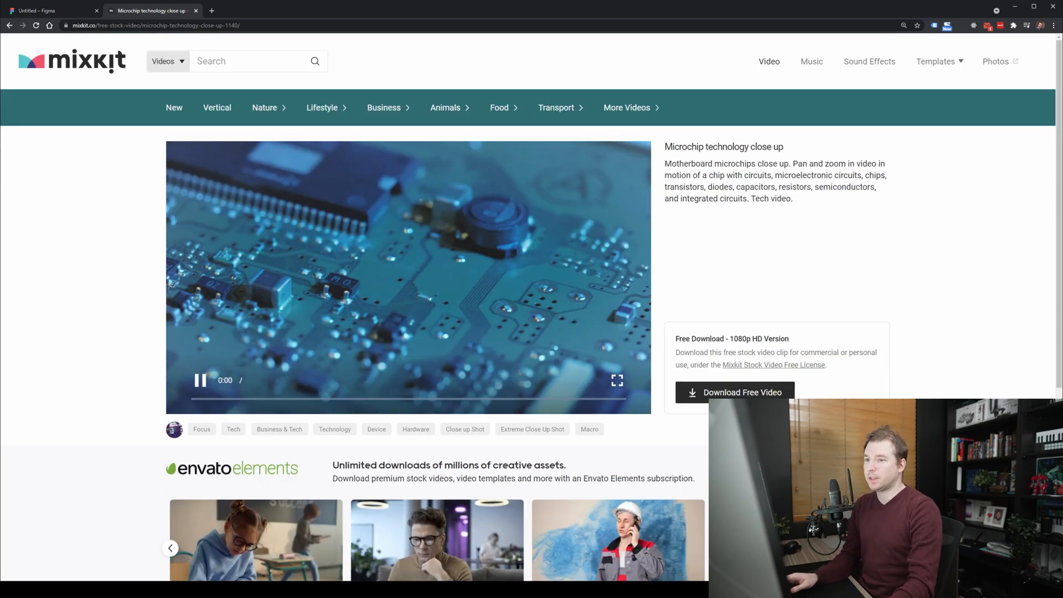
pyautogui.click(737, 392)
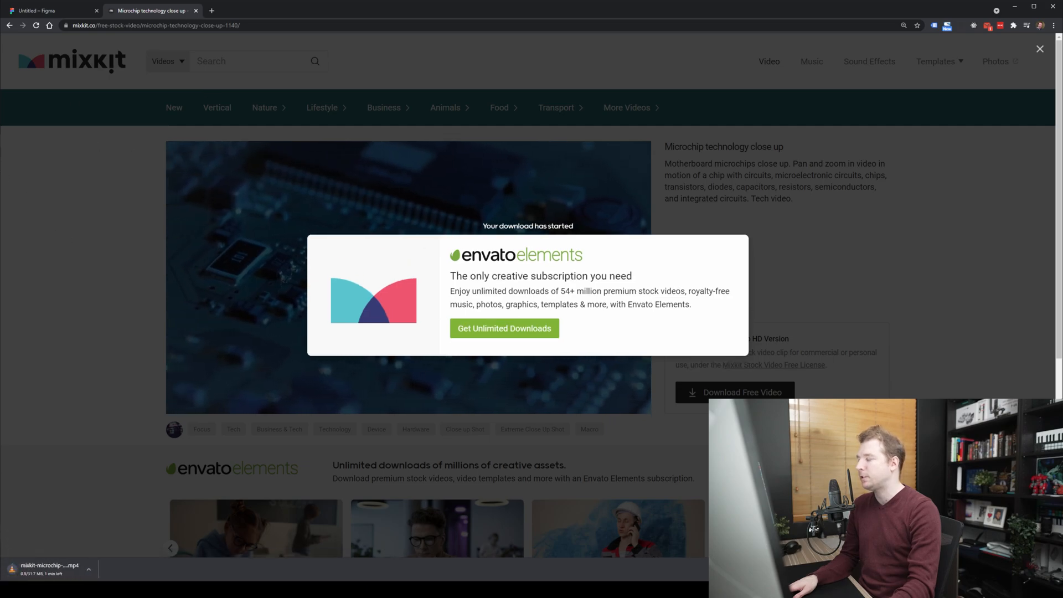
# Step: Return to the Figma design, import the microchip snapshot image and place it just below the hero at X 4, Y 897
pyautogui.hotkey('alt', 'Tab')
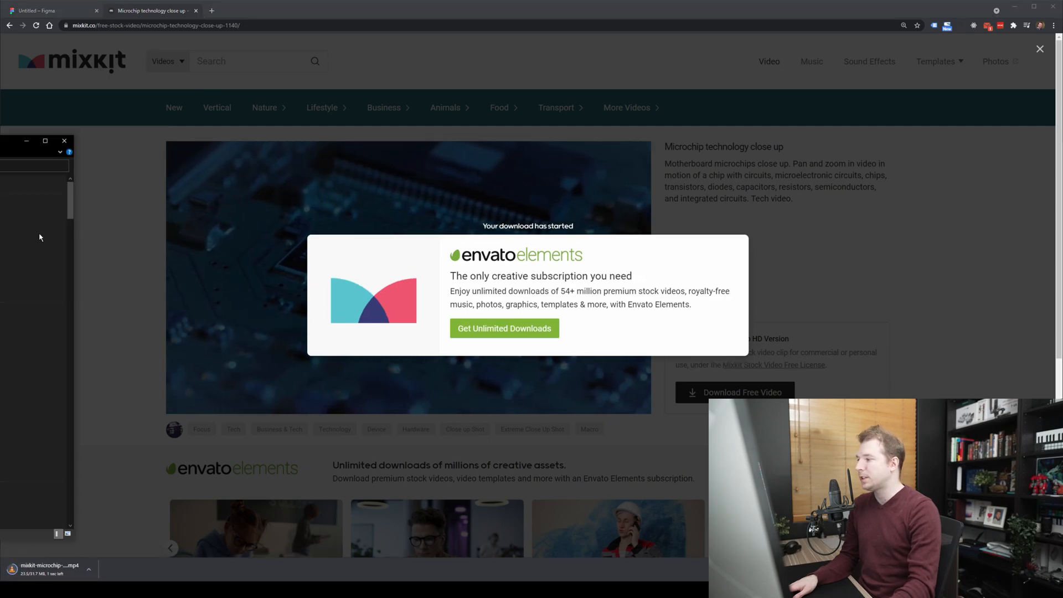
pyautogui.click(64, 141)
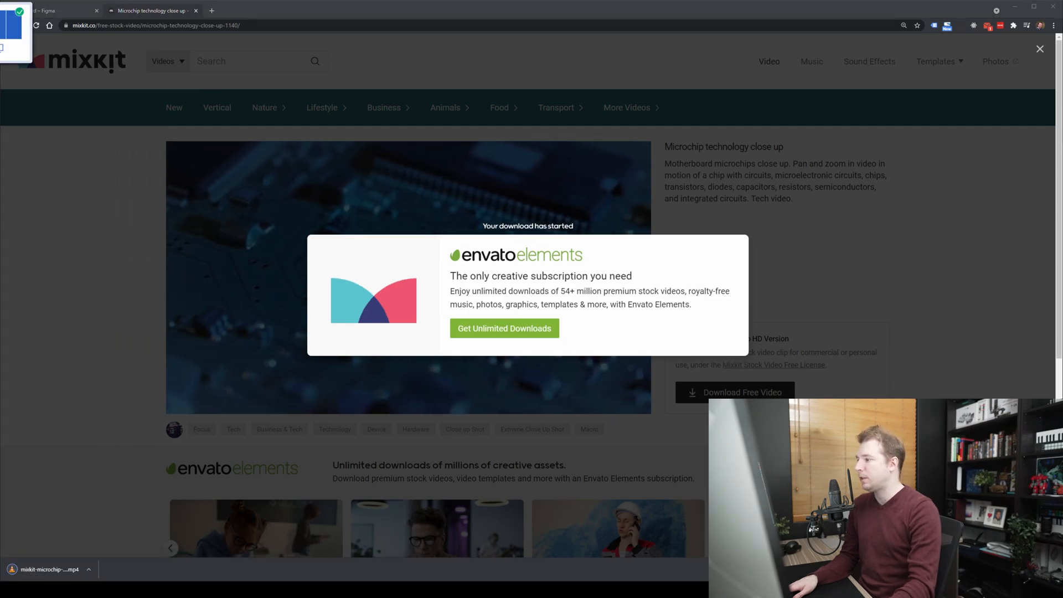
pyautogui.click(38, 11)
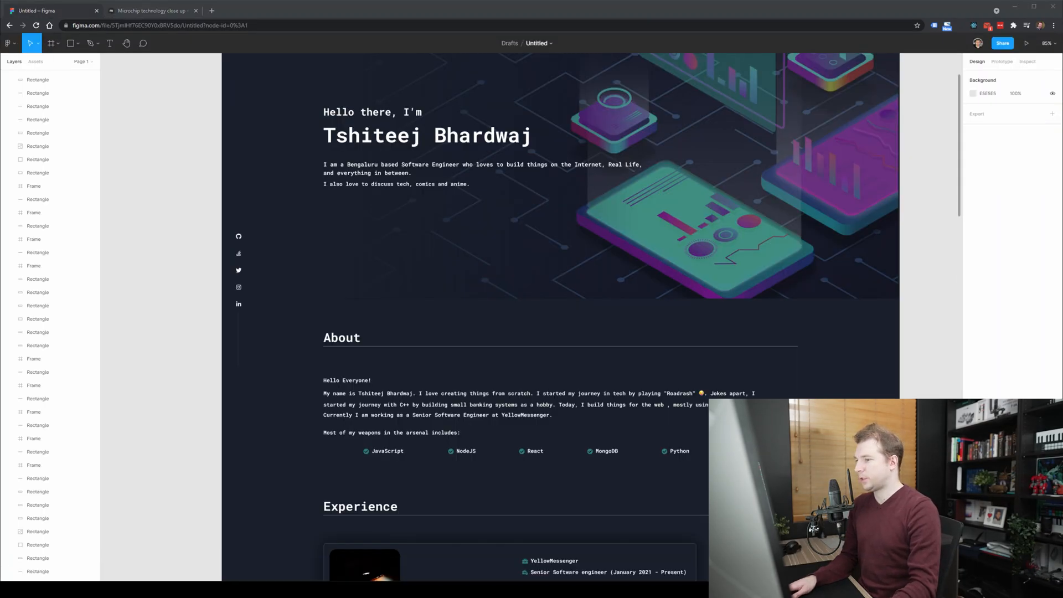
pyautogui.moveTo(2, 386); pyautogui.dragTo(432, 316)
pyautogui.moveTo(448, 155); pyautogui.dragTo(615, 321)
pyautogui.hotkey('ctrl', 'z')
pyautogui.scroll(-2, 604, 279)
pyautogui.moveTo(603, 280); pyautogui.dragTo(598, 316)
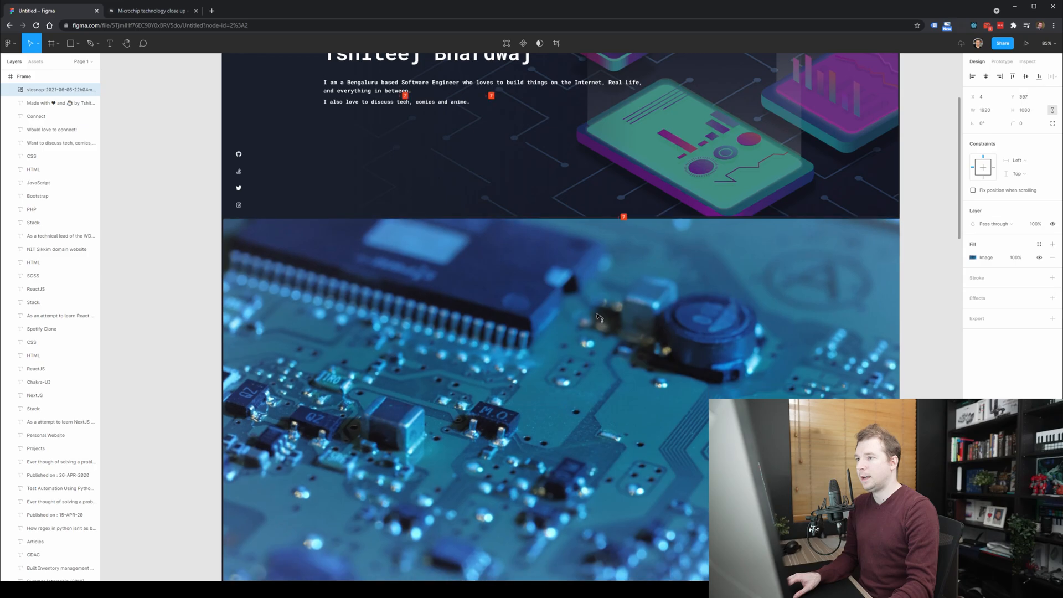
# Step: Move the microchip snapshot layer down the layer order to just above the last two Rectangle layers, behind the About and Experience content
pyautogui.moveTo(44, 93); pyautogui.dragTo(78, 443)
pyautogui.scroll(-3, 92, 431)
pyautogui.moveTo(33, 242); pyautogui.dragTo(47, 407)
pyautogui.scroll(-3, 59, 408)
pyautogui.scroll(-3, 144, 354)
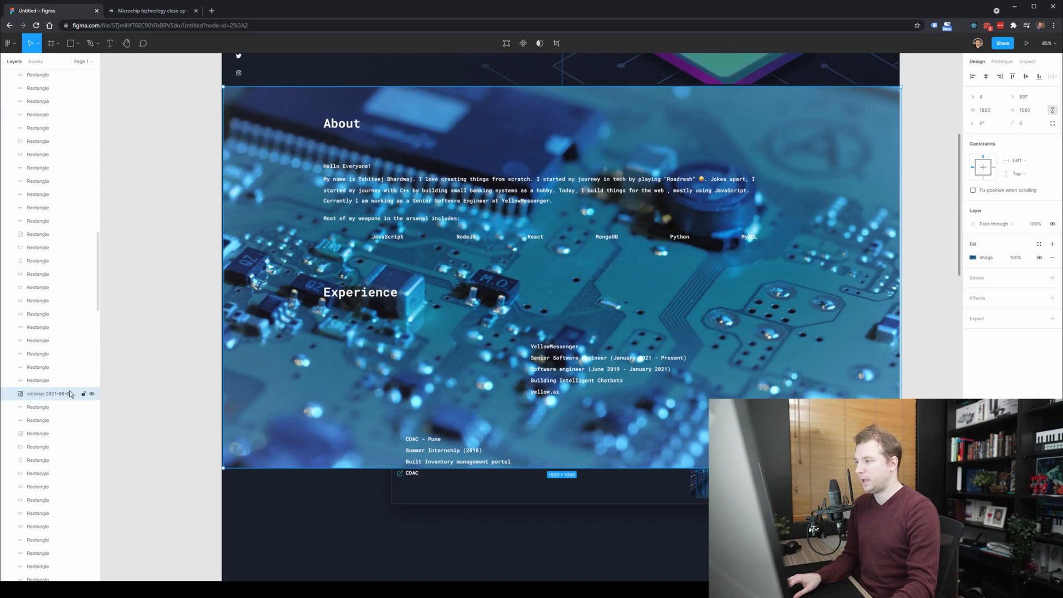
pyautogui.scroll(1, 316, 404)
pyautogui.moveTo(293, 423); pyautogui.dragTo(319, 421)
pyautogui.scroll(-15, 61, 443)
pyautogui.moveTo(65, 437)
pyautogui.mouseDown()
pyautogui.moveTo(49, 460)
pyautogui.moveTo(46, 423)
pyautogui.moveTo(49, 451)
pyautogui.mouseUp()
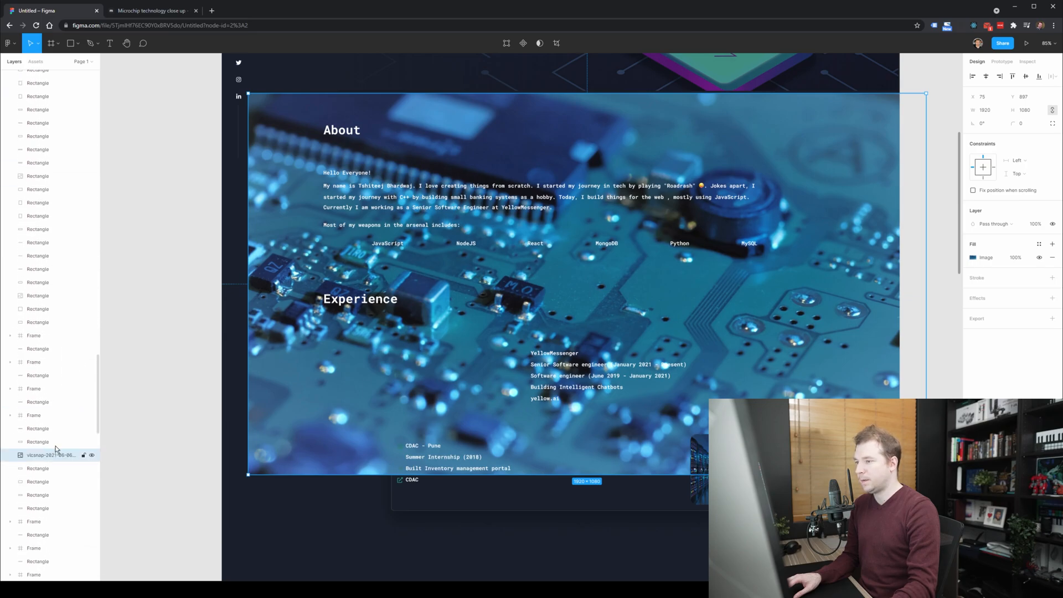
pyautogui.scroll(-2, 53, 409)
pyautogui.scroll(-15, 61, 402)
pyautogui.moveTo(48, 349); pyautogui.dragTo(49, 475)
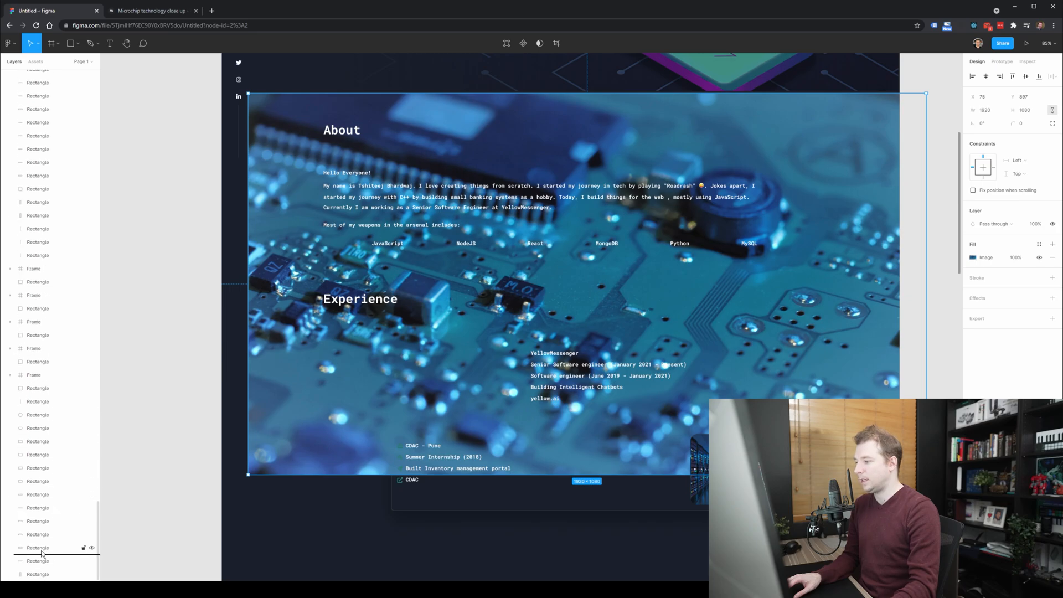
pyautogui.moveTo(42, 554); pyautogui.dragTo(42, 555)
# Step: Reposition the microchip image to X -4, Y 890 and shorten its height to 527 so it ends above the Experience heading
pyautogui.scroll(1, 285, 374)
pyautogui.moveTo(272, 420); pyautogui.dragTo(246, 417)
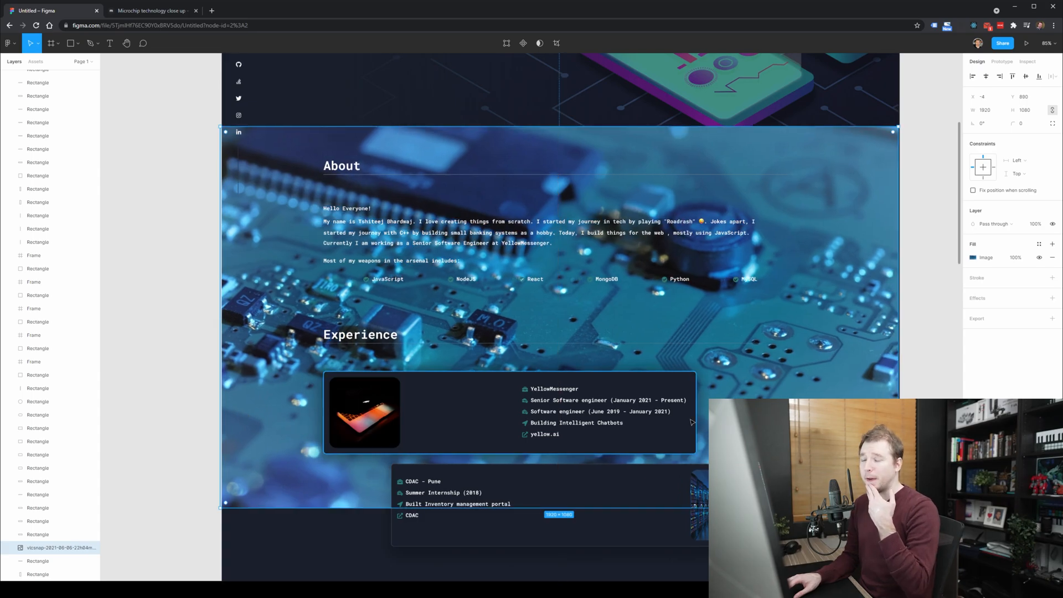
pyautogui.moveTo(794, 507); pyautogui.dragTo(794, 313)
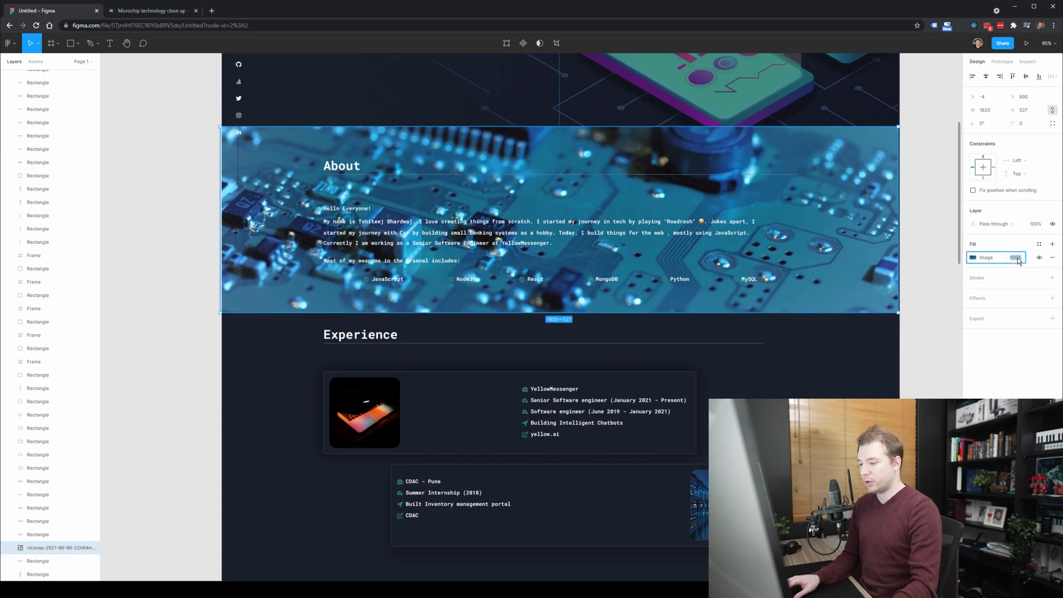
# Step: Set the microchip image's fill opacity to 30% and deselect it
pyautogui.write('30')
pyautogui.press('Return')
pyautogui.click(922, 285)
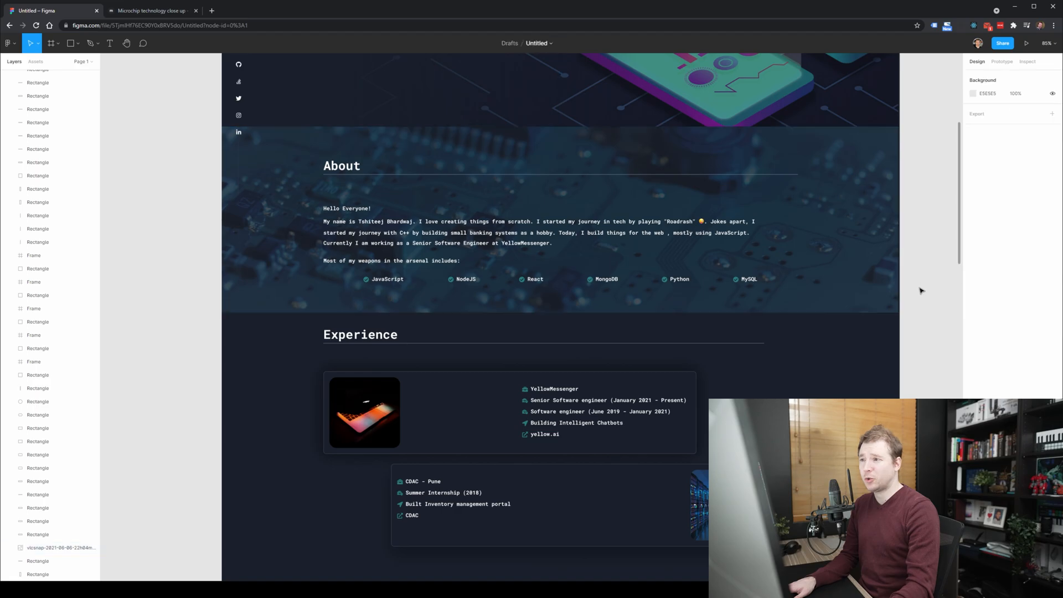
# Step: Examine how the hero and the About section's faded microchip background look together
pyautogui.scroll(5, 922, 287)
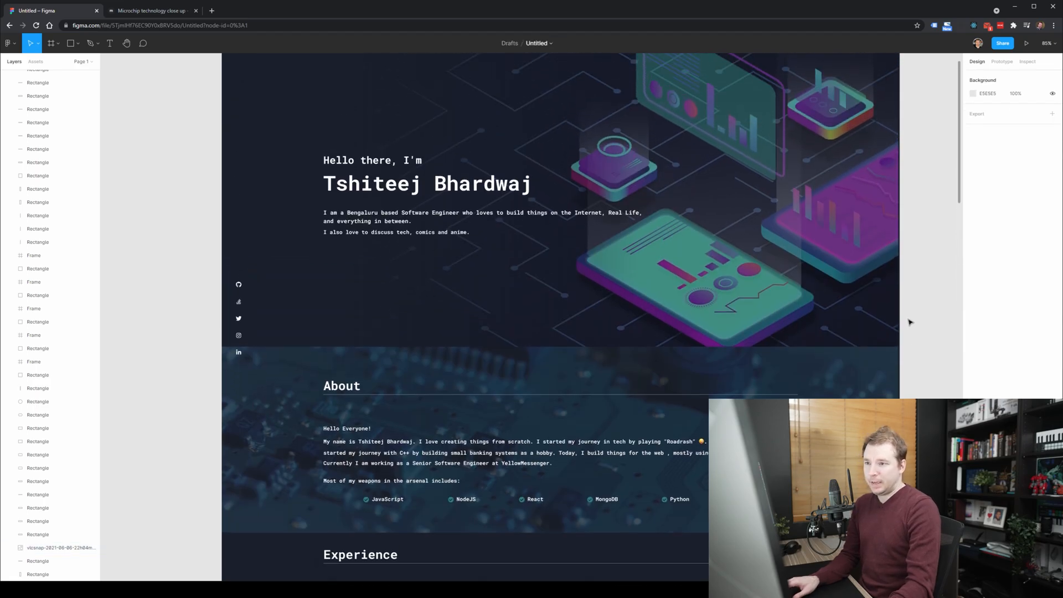
pyautogui.scroll(1, 907, 320)
pyautogui.scroll(-1, 887, 307)
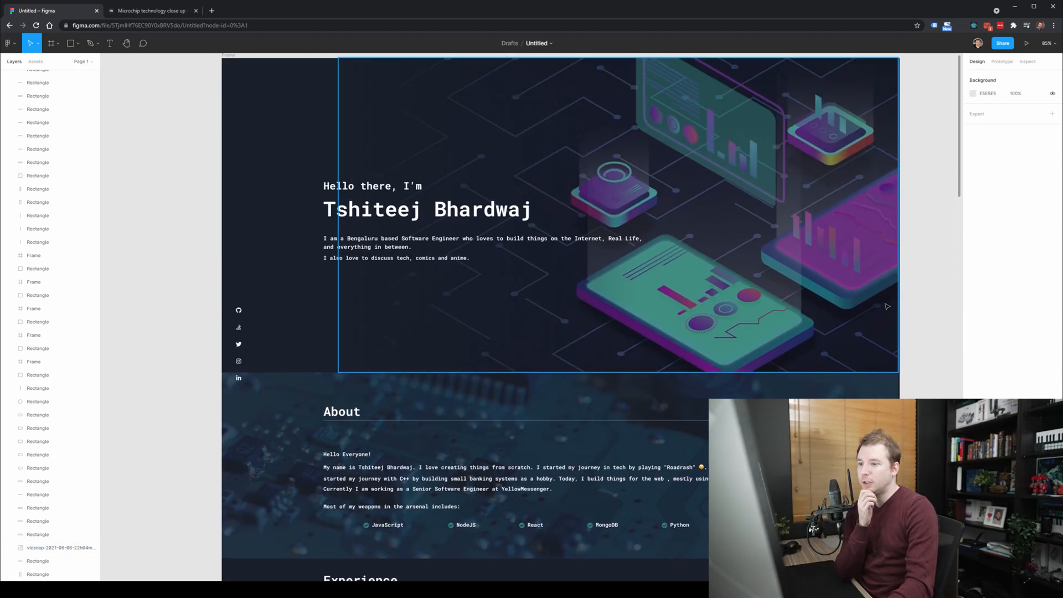
pyautogui.scroll(1, 790, 292)
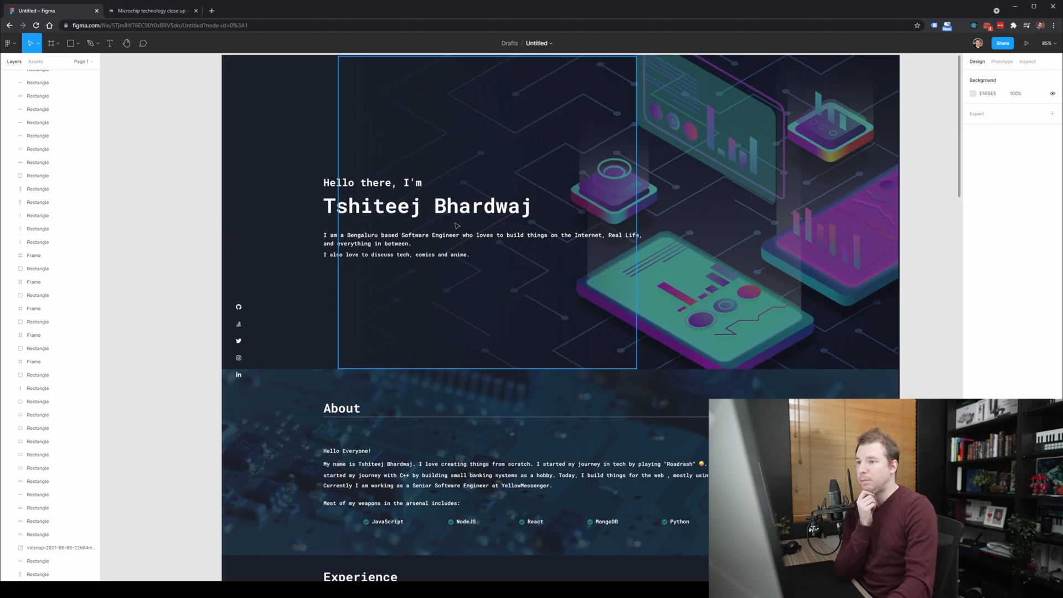
pyautogui.scroll(-5, 502, 357)
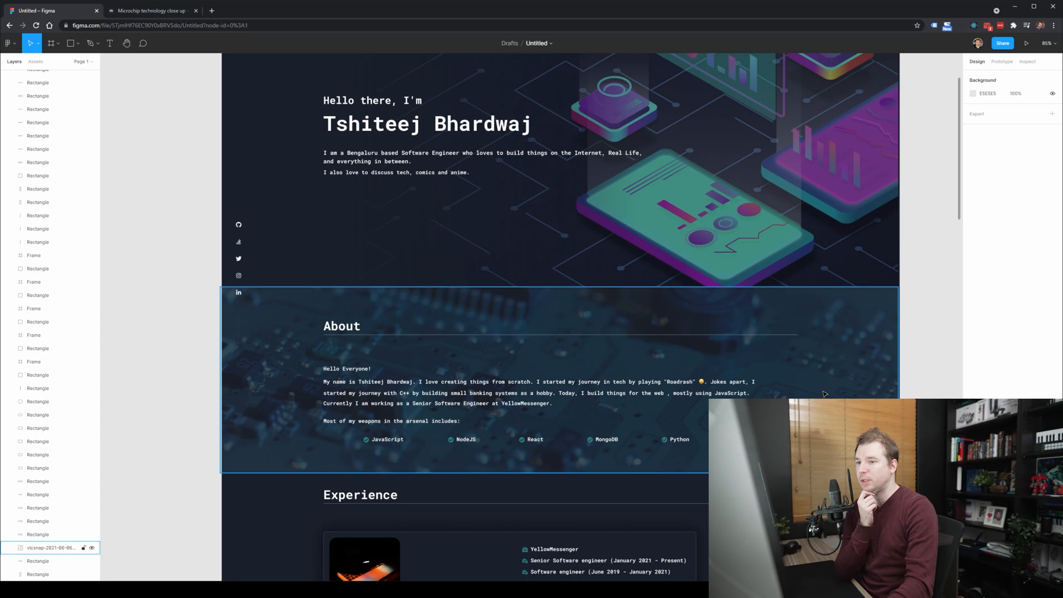
pyautogui.click(494, 366)
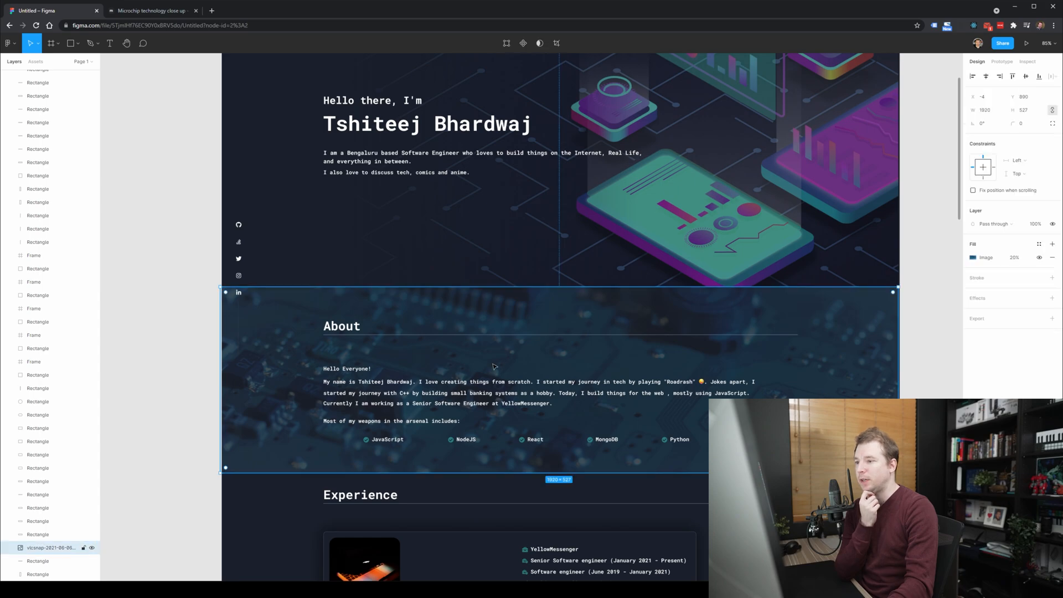
pyautogui.press('Escape')
# Step: Duplicate the hero's dark fade gradient rectangle and fit the copy over the About section, starting just left of its heading
pyautogui.click(350, 263)
pyautogui.moveTo(348, 228); pyautogui.dragTo(635, 447)
pyautogui.moveTo(716, 226); pyautogui.dragTo(268, 336)
pyautogui.moveTo(271, 362); pyautogui.dragTo(358, 318)
pyautogui.moveTo(360, 434); pyautogui.dragTo(360, 470)
pyautogui.press('Escape')
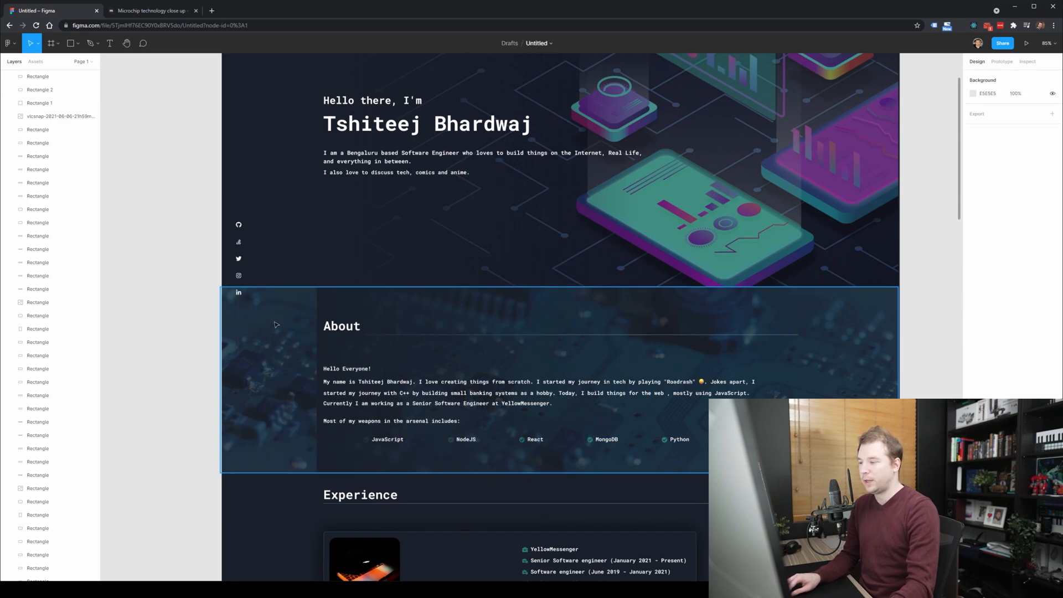
# Step: Draw a rectangle about 277 × 531 over the uncovered strip of microchip image left of the About gradient
pyautogui.click(78, 44)
pyautogui.press('r')
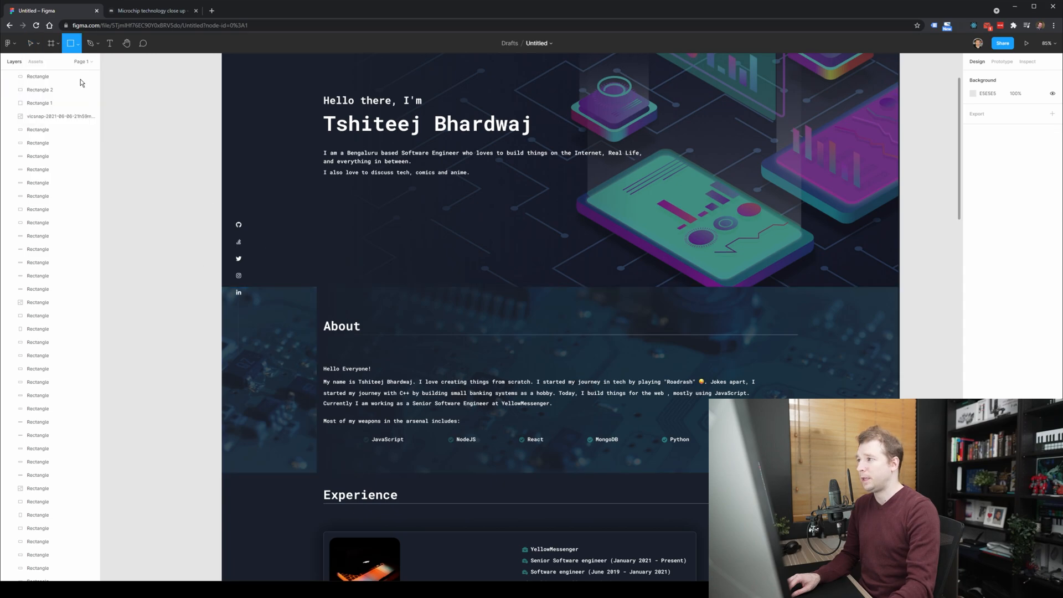
pyautogui.moveTo(318, 286)
pyautogui.mouseDown()
pyautogui.moveTo(255, 487)
pyautogui.moveTo(221, 473)
pyautogui.mouseUp()
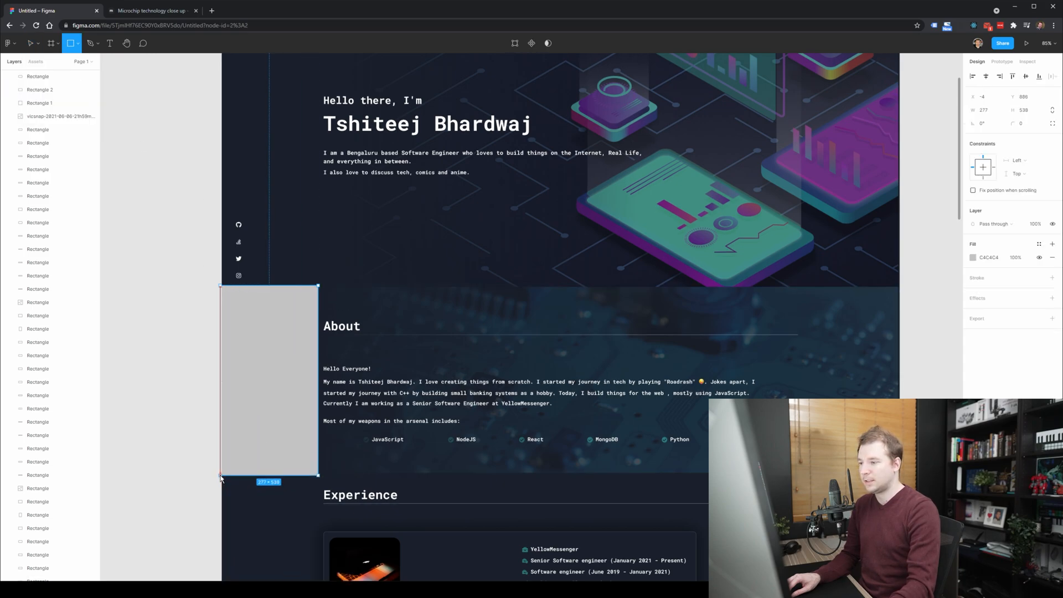
# Step: Move the new rectangle down among the lower Rectangle layers, behind the page text, and fill it with 14202C
pyautogui.scroll(10, 55, 250)
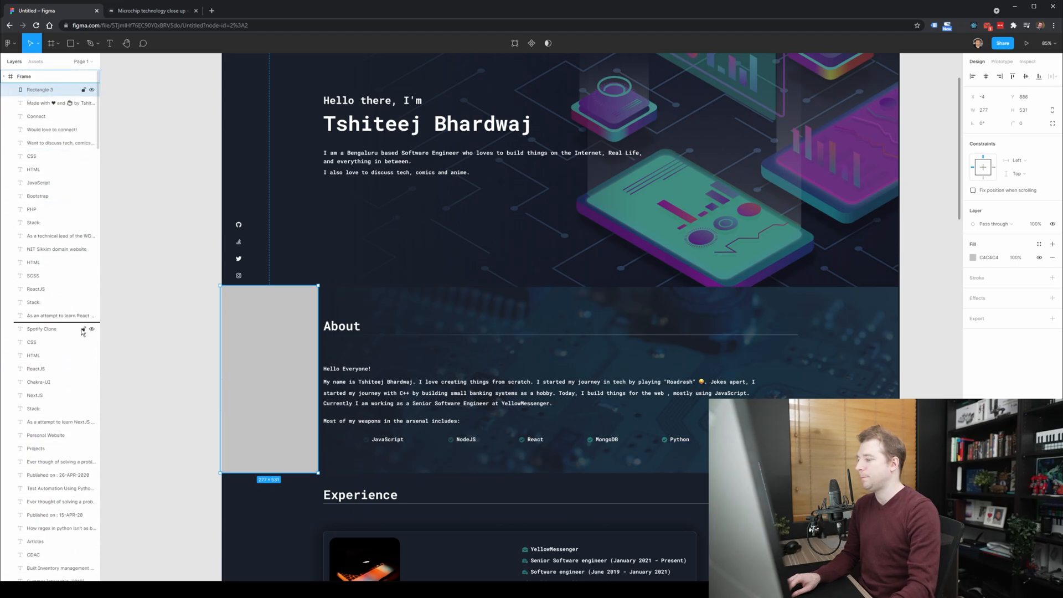
pyautogui.moveTo(81, 330); pyautogui.dragTo(59, 419)
pyautogui.scroll(-3, 77, 377)
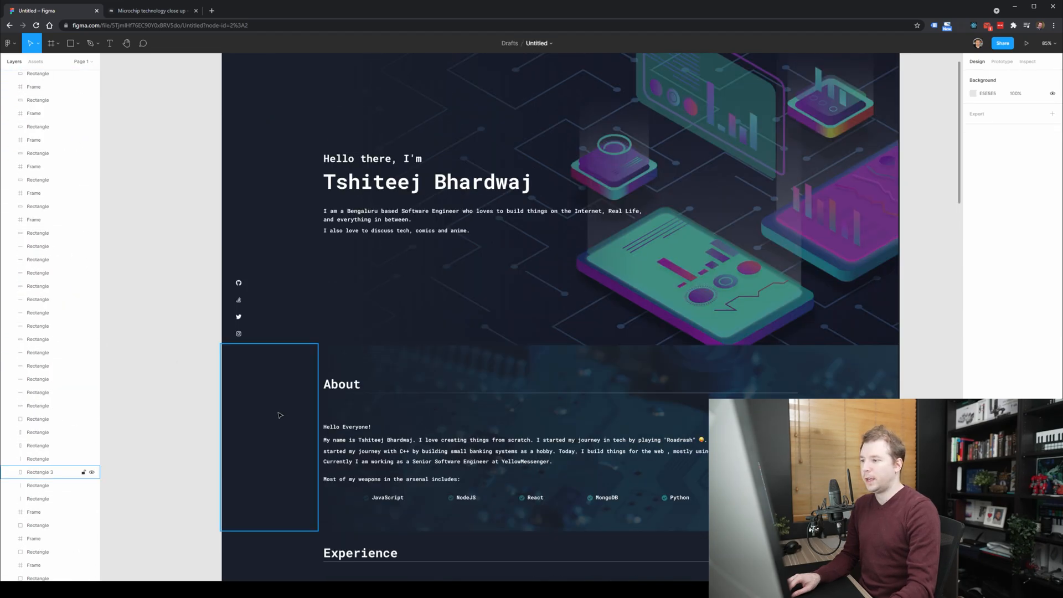
# Step: Widen the dark rectangle to the right and shift the gradient overlay to X 368 so the two meet under the About heading
pyautogui.click(284, 415)
pyautogui.moveTo(286, 413); pyautogui.dragTo(285, 415)
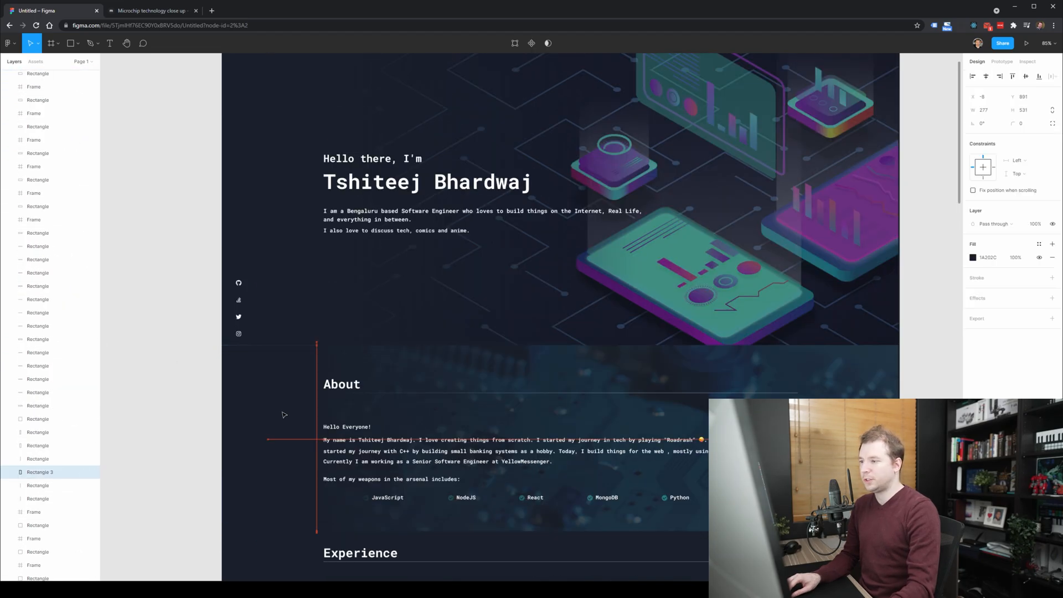
pyautogui.moveTo(399, 436); pyautogui.dragTo(352, 434)
pyautogui.moveTo(403, 371); pyautogui.dragTo(441, 368)
pyautogui.click(142, 352)
# Step: Set the hero illustration's fill opacity to 100%
pyautogui.scroll(1, 142, 360)
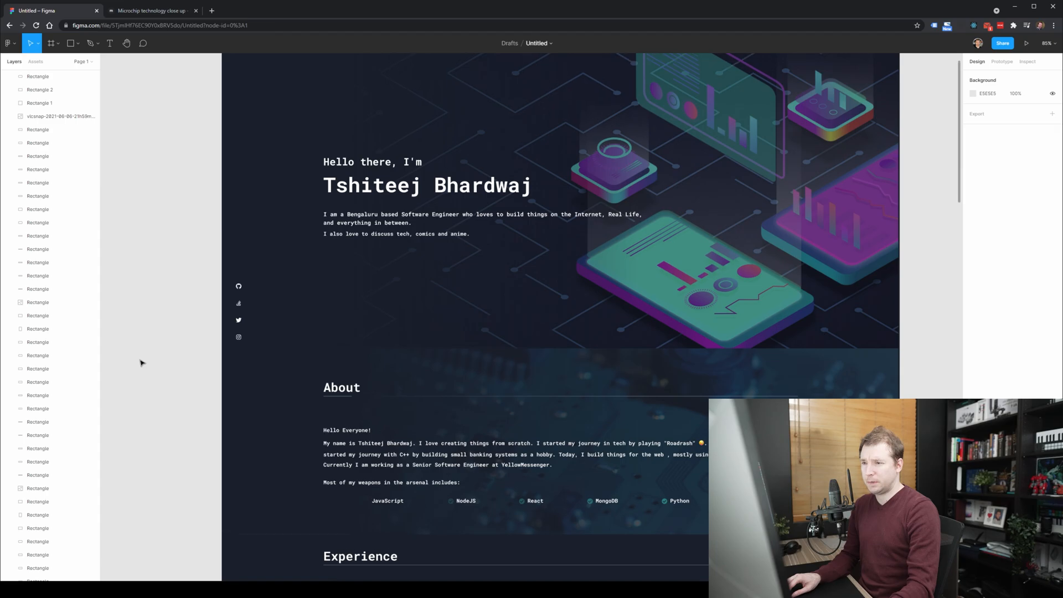
pyautogui.scroll(1, 141, 364)
pyautogui.scroll(-2, 143, 370)
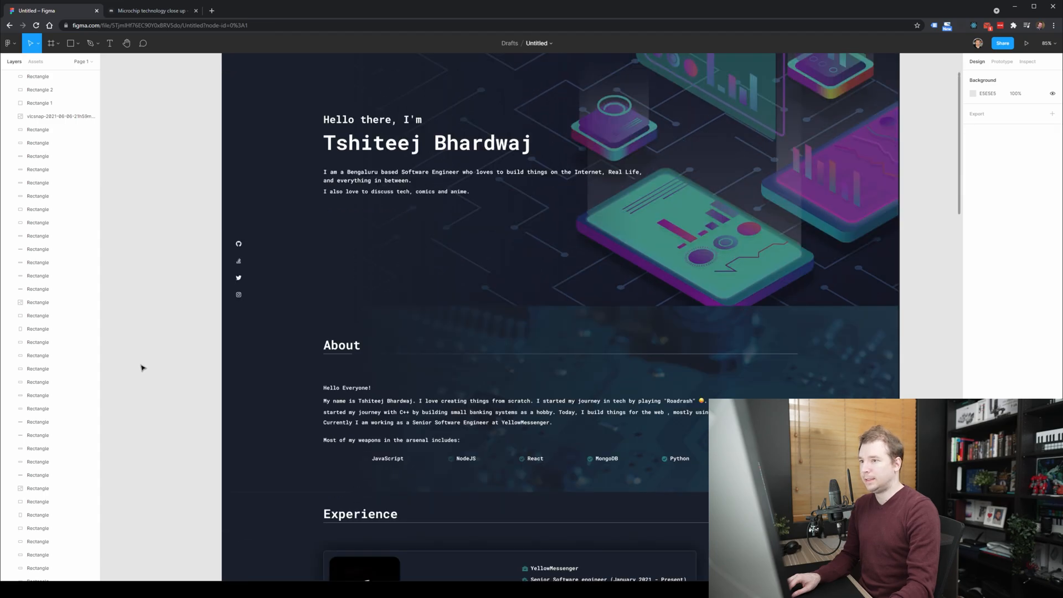
pyautogui.scroll(2, 142, 368)
pyautogui.scroll(-1, 180, 265)
pyautogui.scroll(2, 171, 264)
pyautogui.click(871, 269)
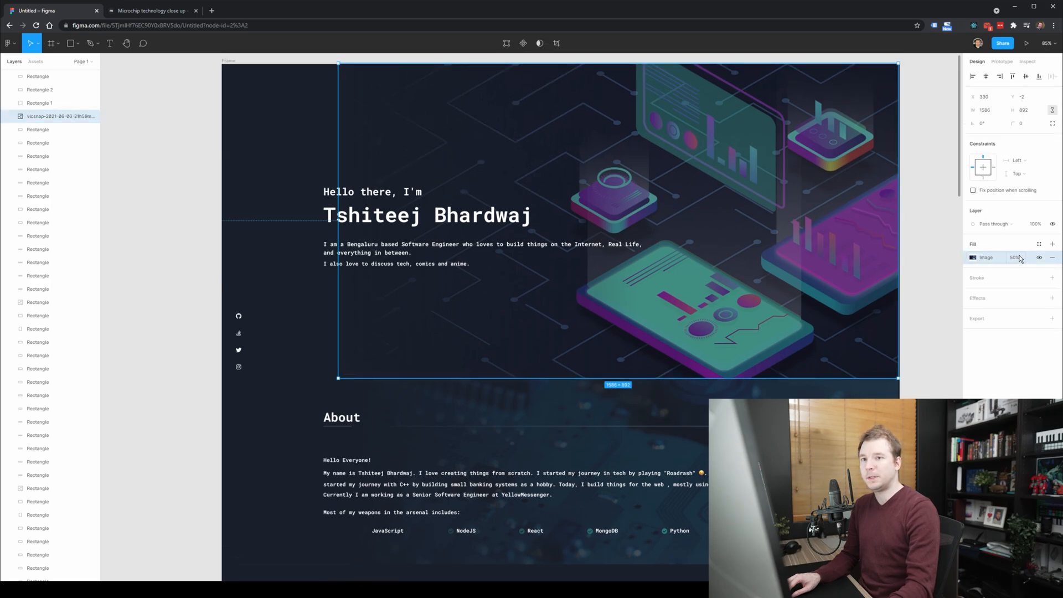
pyautogui.write('1')
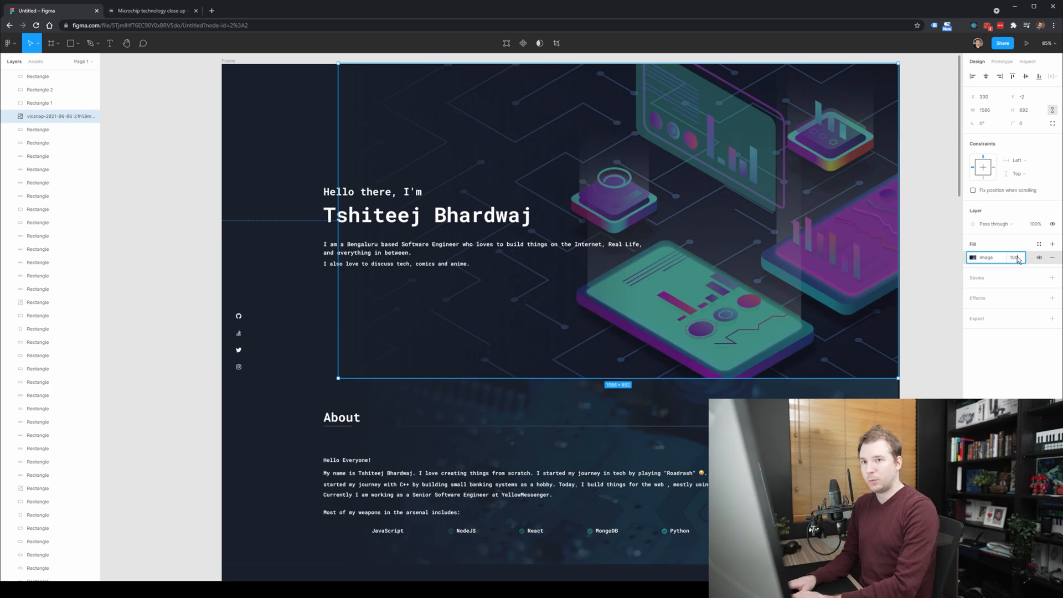
pyautogui.write('00')
pyautogui.press('Return')
pyautogui.click(932, 287)
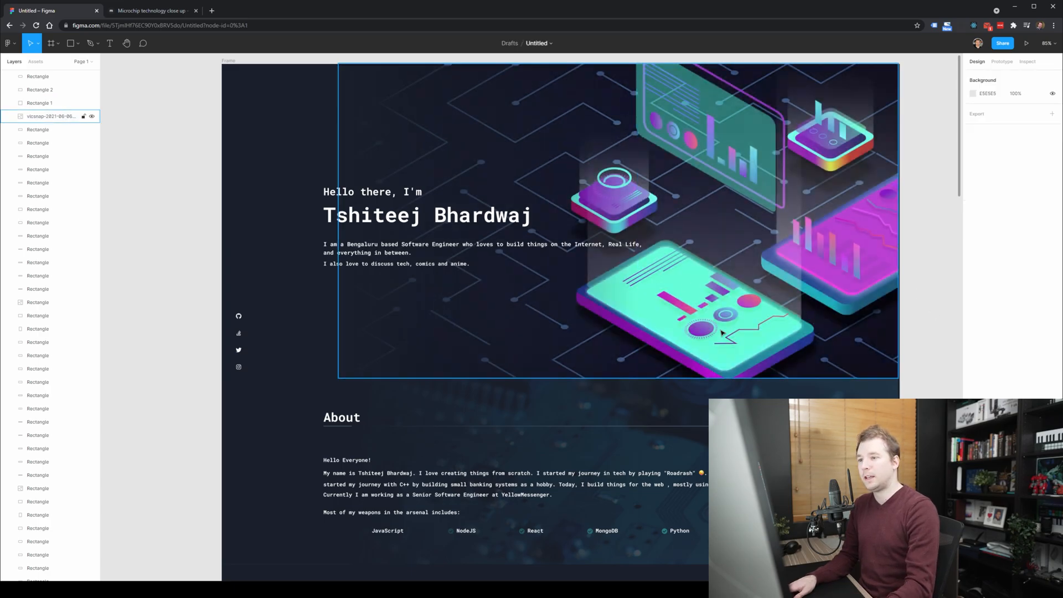
# Step: Recolor the About heading with the mint green sampled from the hero illustration's front tablet screen
pyautogui.click(342, 417)
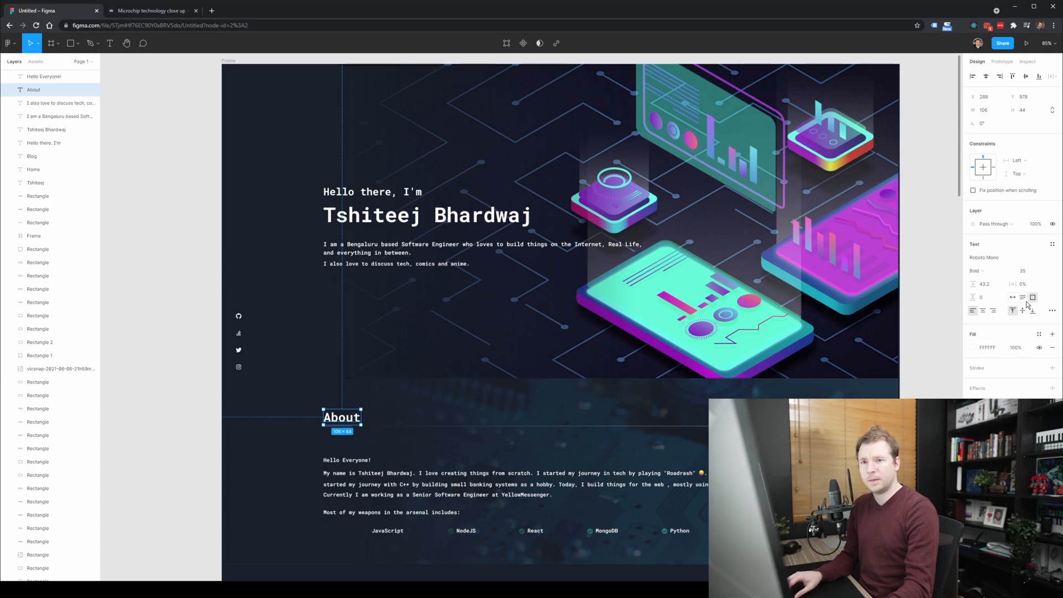
pyautogui.click(974, 349)
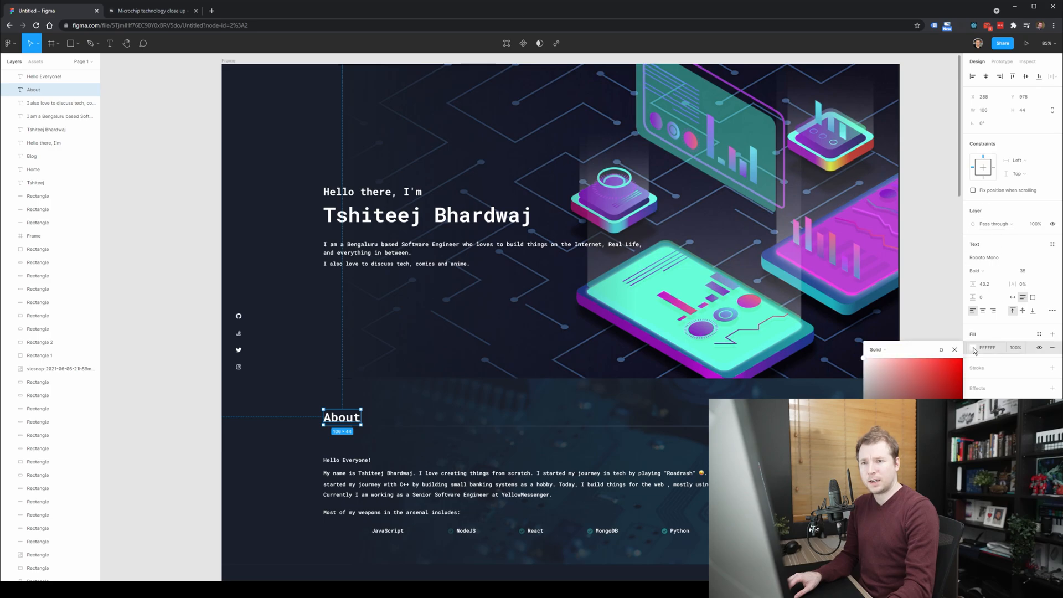
pyautogui.click(874, 470)
pyautogui.click(678, 339)
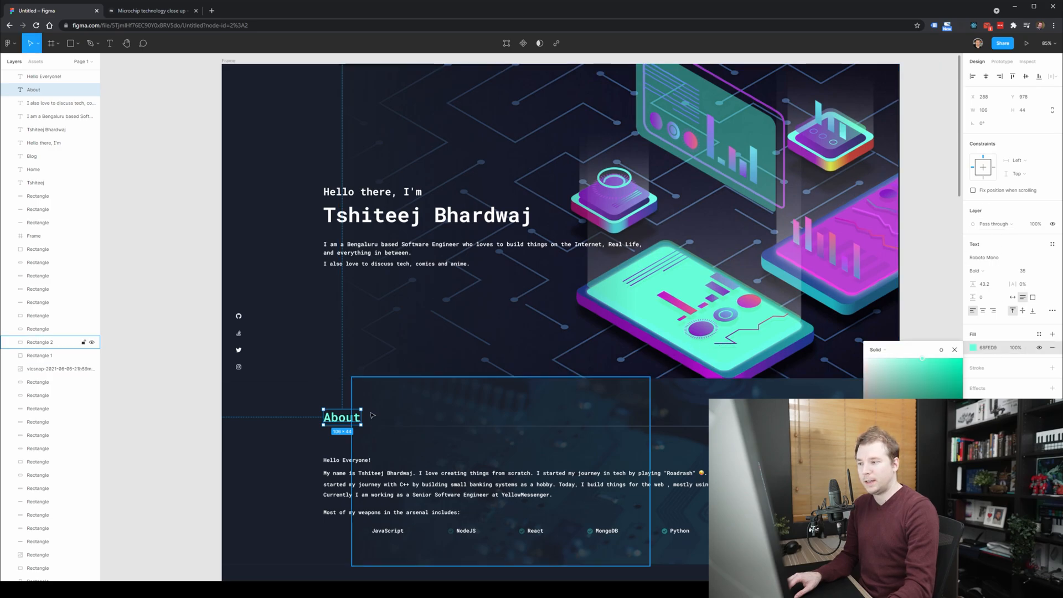
pyautogui.click(174, 373)
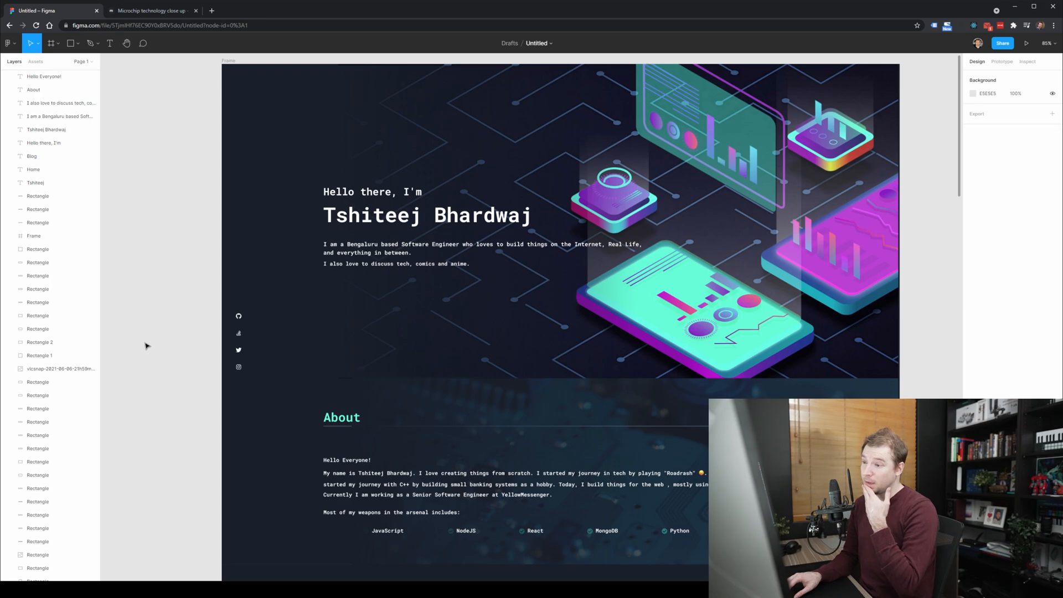
# Step: Try the purple sampled from the hero illustration's rightmost tablet on the About heading and undo it
pyautogui.click(359, 417)
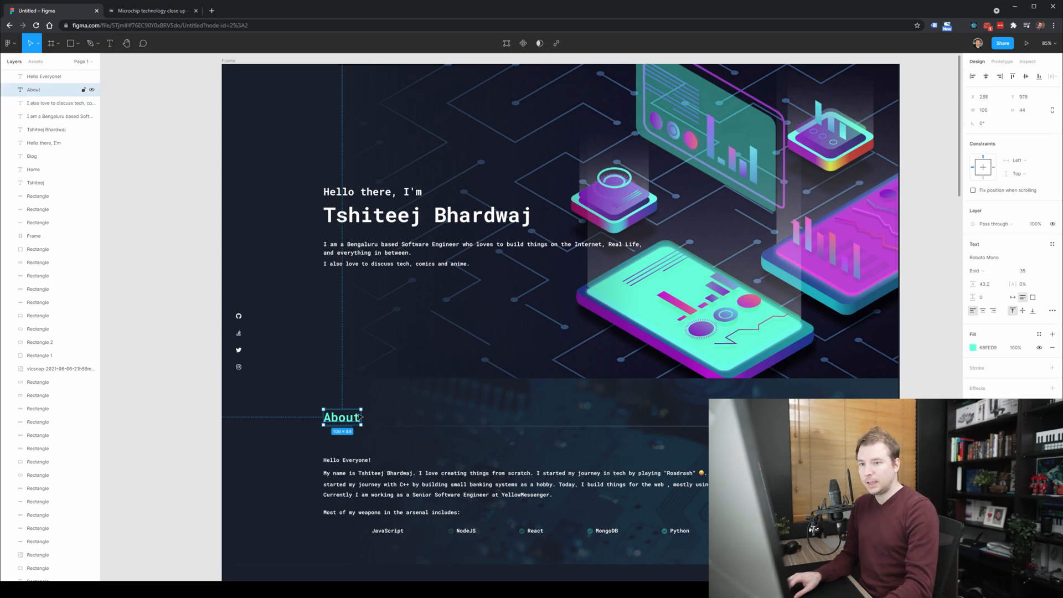
pyautogui.click(973, 349)
pyautogui.press('i')
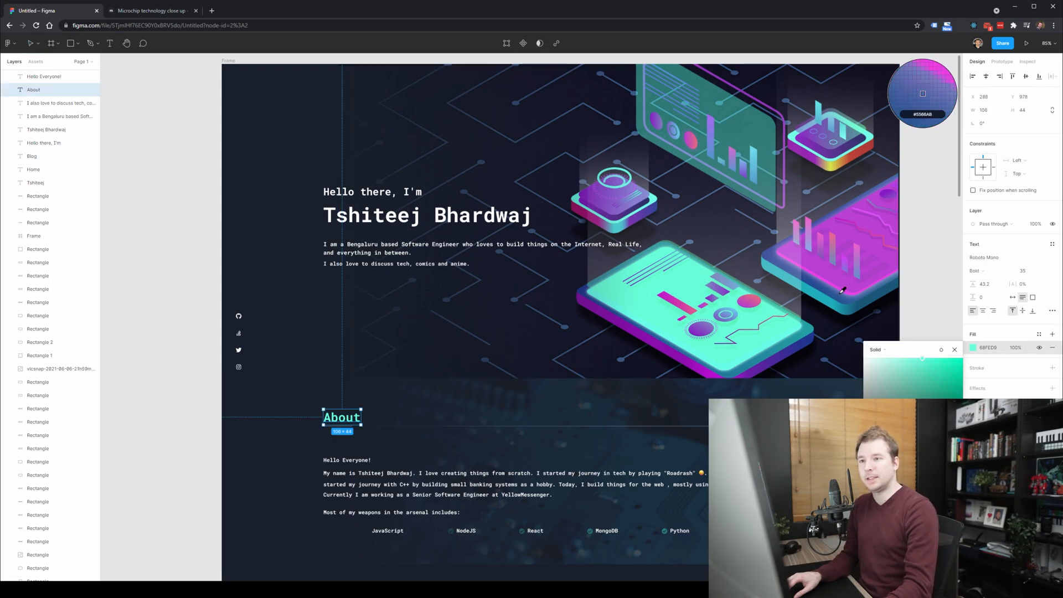
pyautogui.click(829, 276)
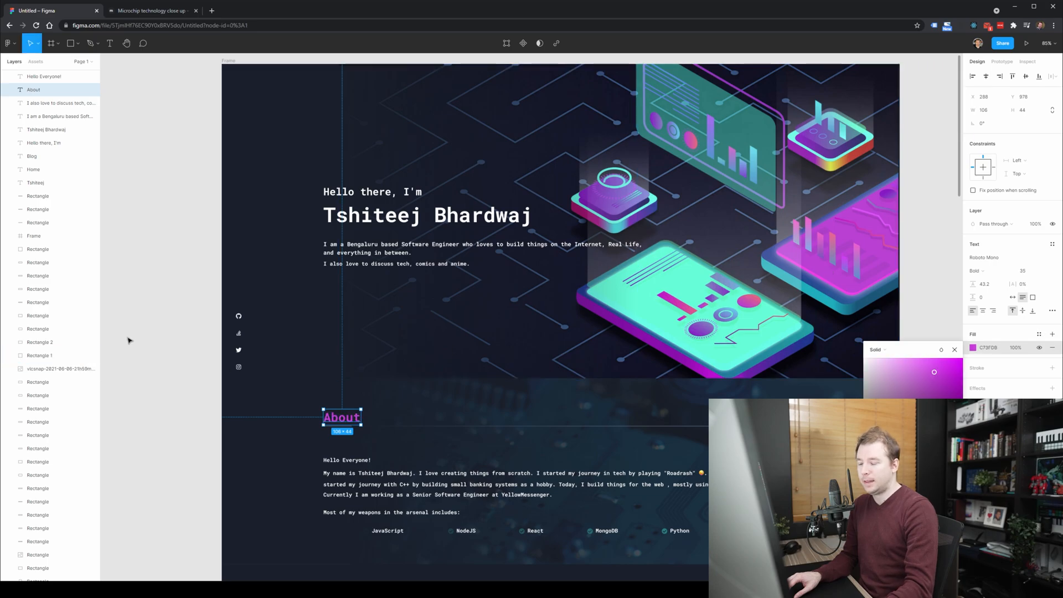
pyautogui.click(154, 336)
pyautogui.hotkey('ctrl', 'z')
pyautogui.hotkey('ctrl', 'z')
pyautogui.click(150, 244)
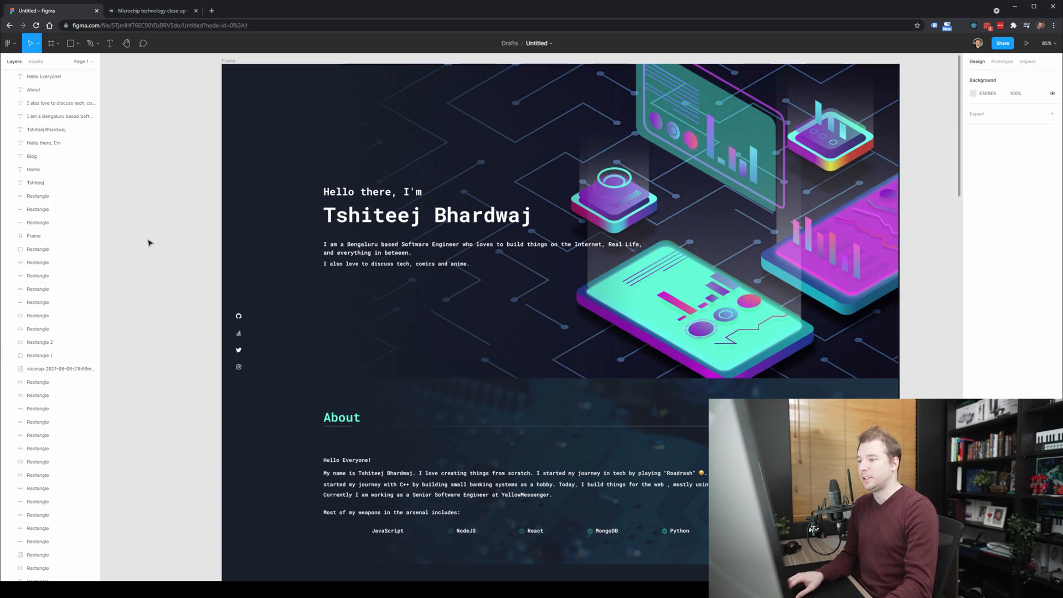
# Step: Recolor the large name heading in the hero with the mint green sampled from the illustration's front tablet
pyautogui.click(404, 218)
pyautogui.click(973, 348)
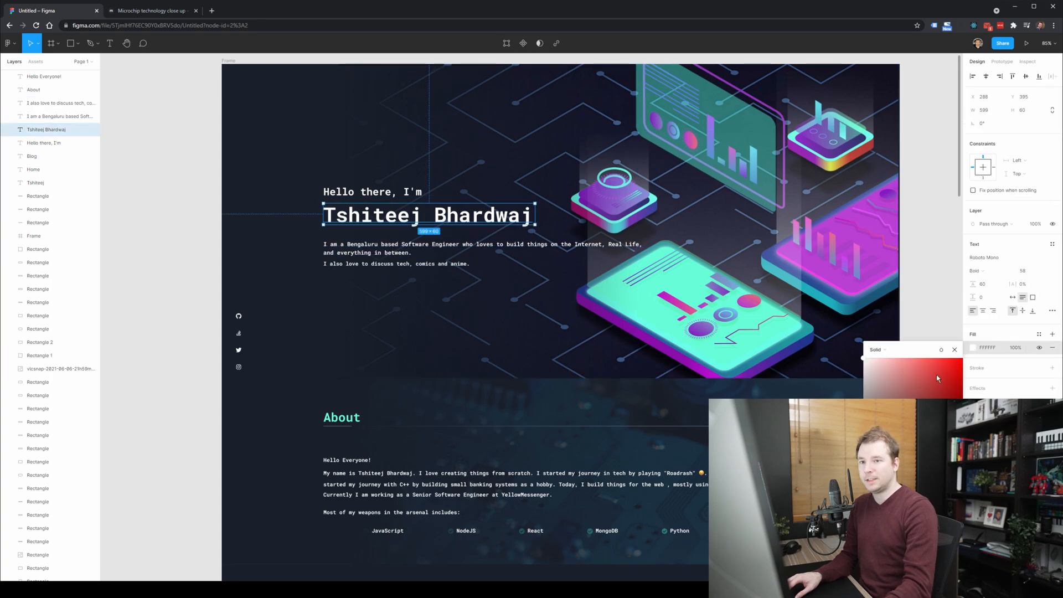
pyautogui.click(874, 469)
pyautogui.click(659, 309)
pyautogui.click(184, 291)
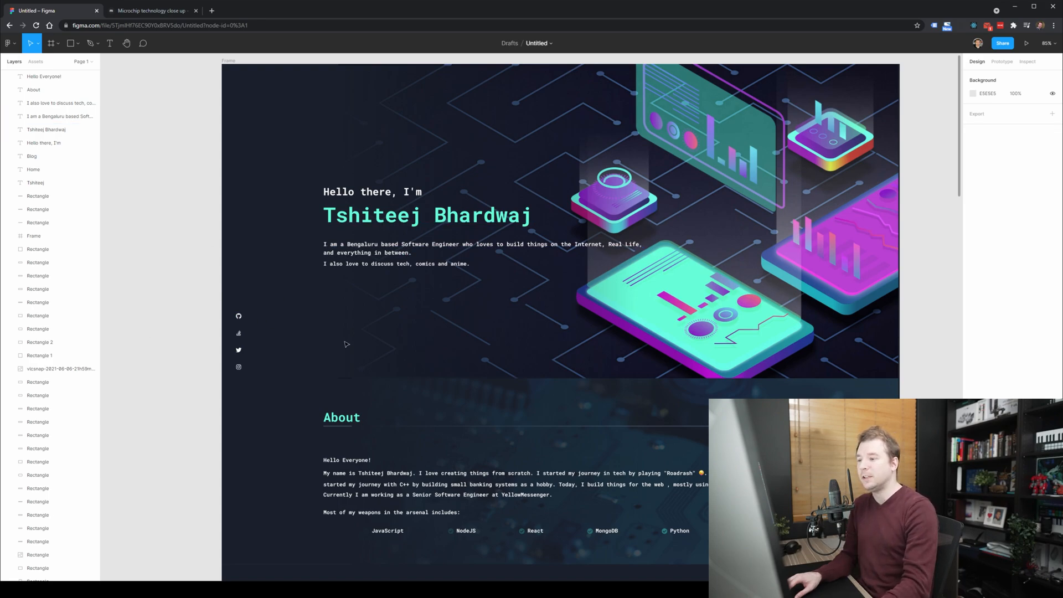
# Step: Move the About gradient overlay, Rectangle 2, down the layer order to just above the microchip image, behind the skill checkmarks
pyautogui.scroll(-2, 475, 479)
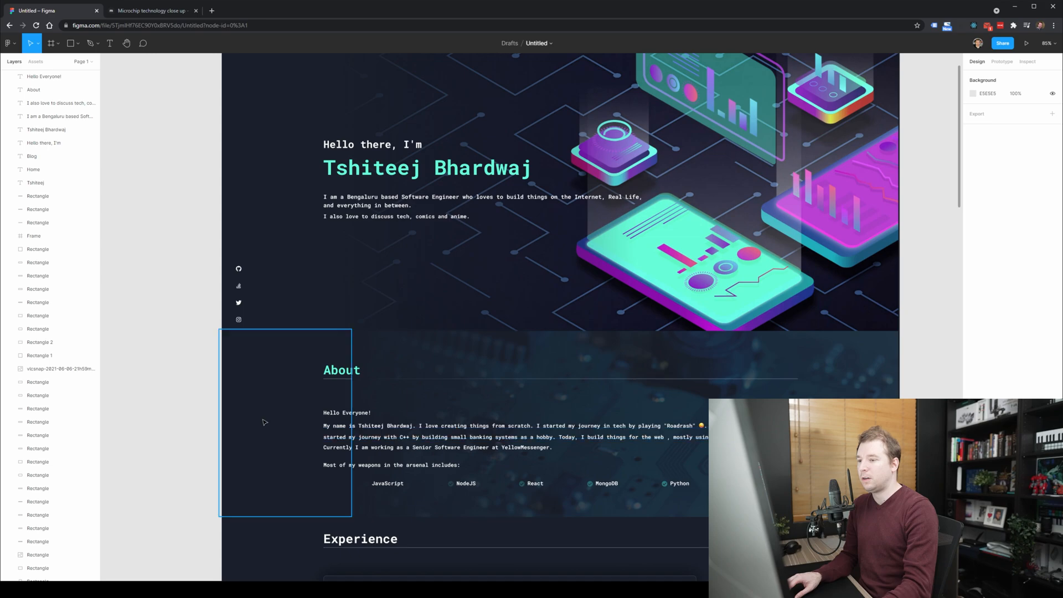
pyautogui.scroll(1, 150, 363)
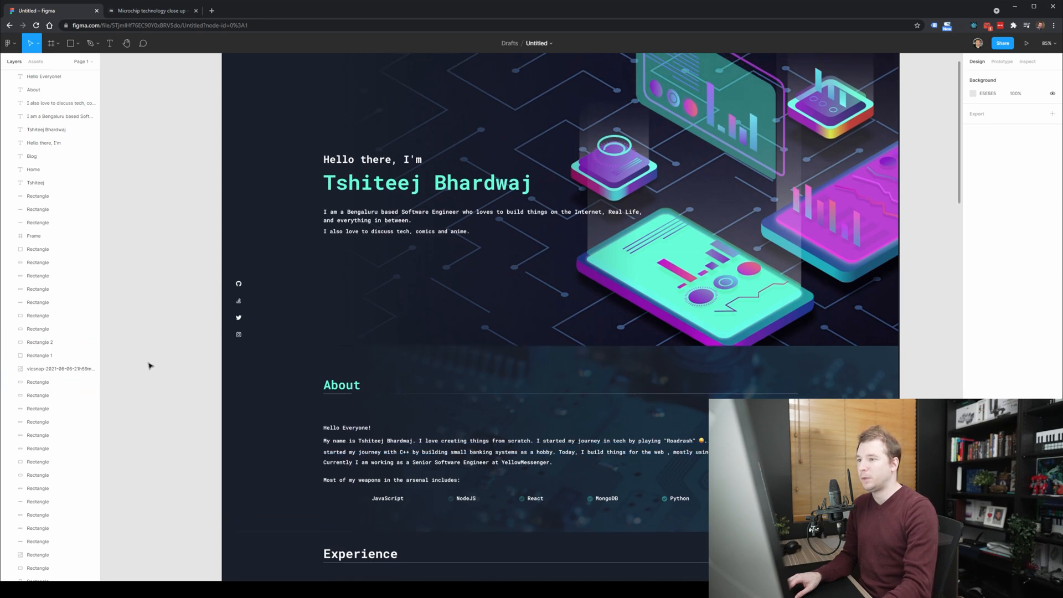
pyautogui.scroll(-2, 154, 347)
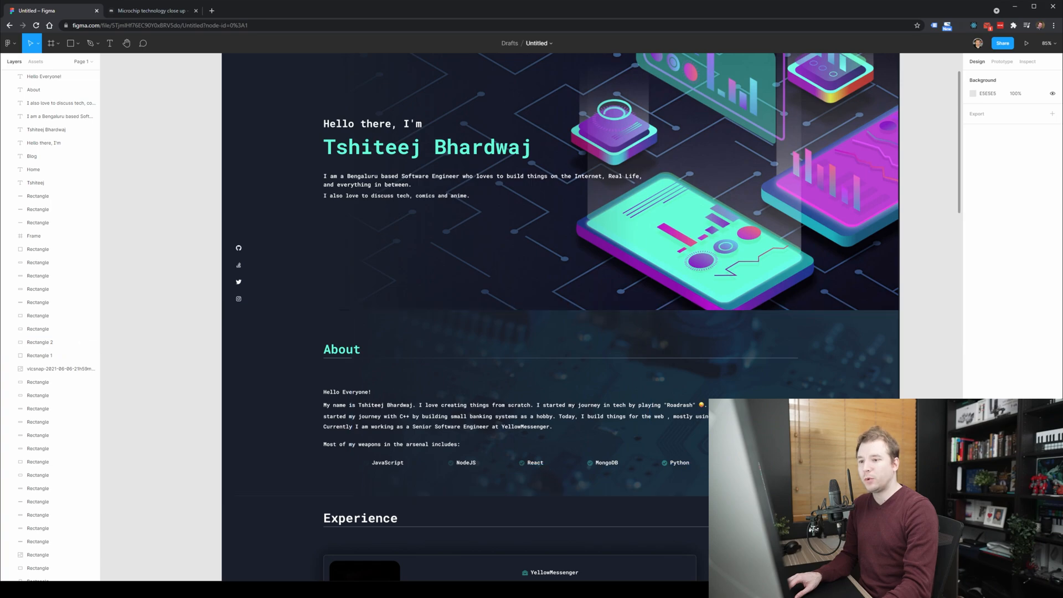
pyautogui.click(367, 467)
pyautogui.click(365, 467)
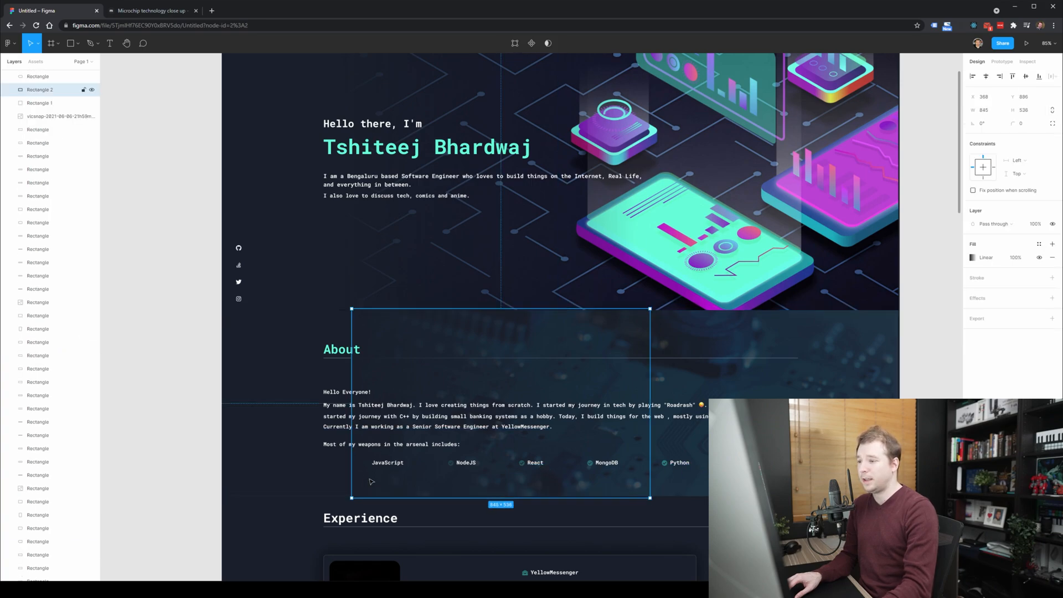
pyautogui.scroll(-15, 57, 303)
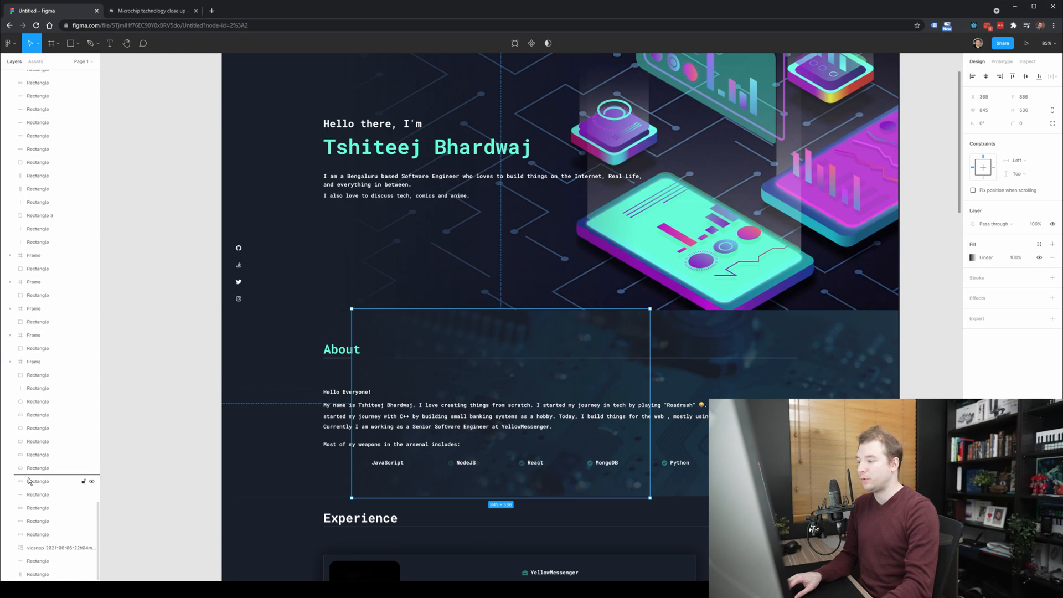
pyautogui.click(169, 414)
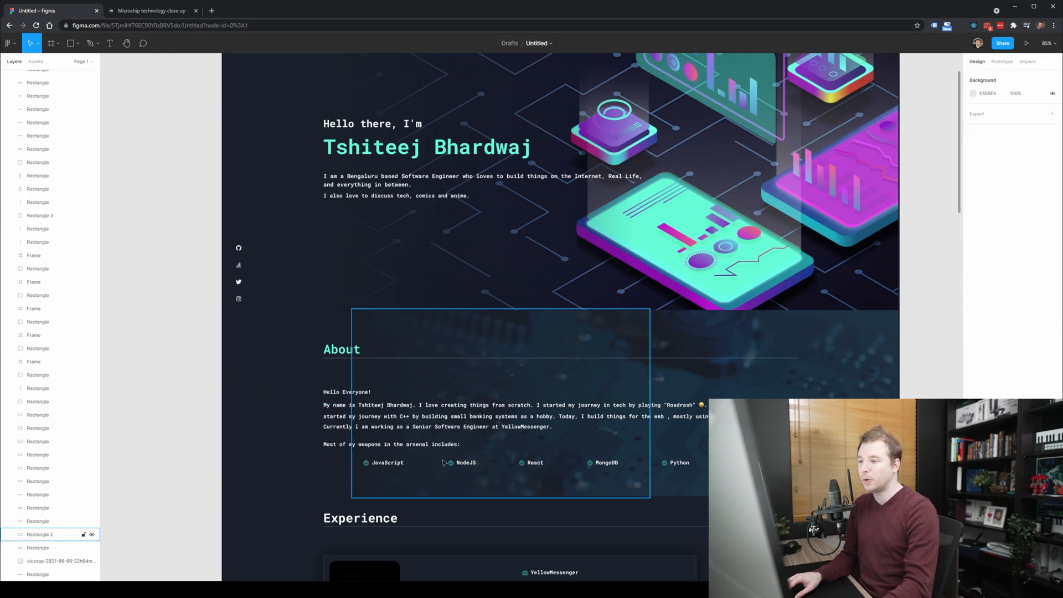
# Step: Recolor all six skill checkmarks in the About section with the purple sampled from the front tablet's edge in the hero illustration
pyautogui.click(365, 467)
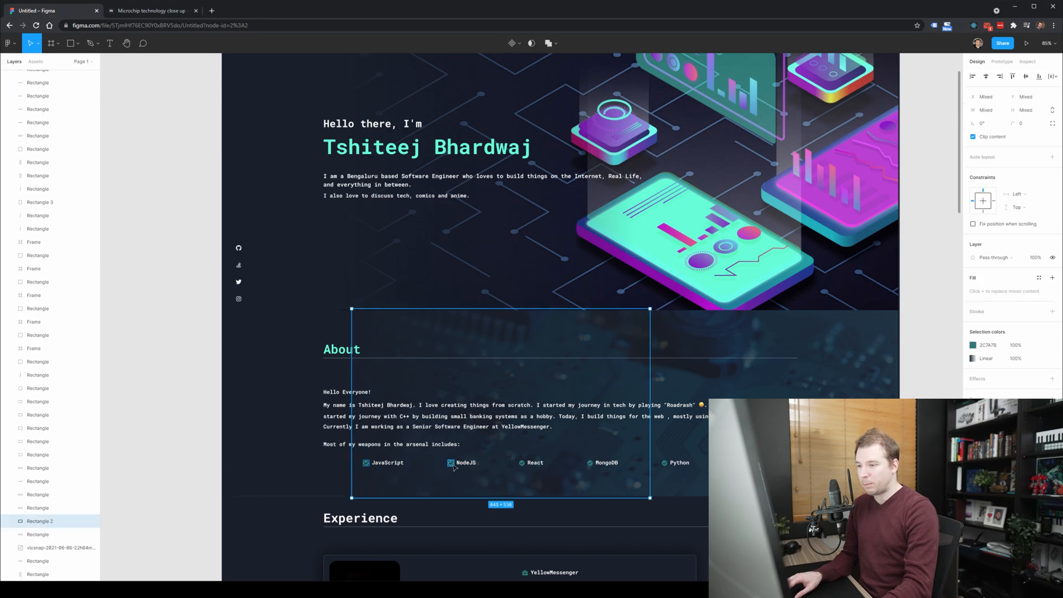
pyautogui.click(262, 464)
pyautogui.click(366, 463)
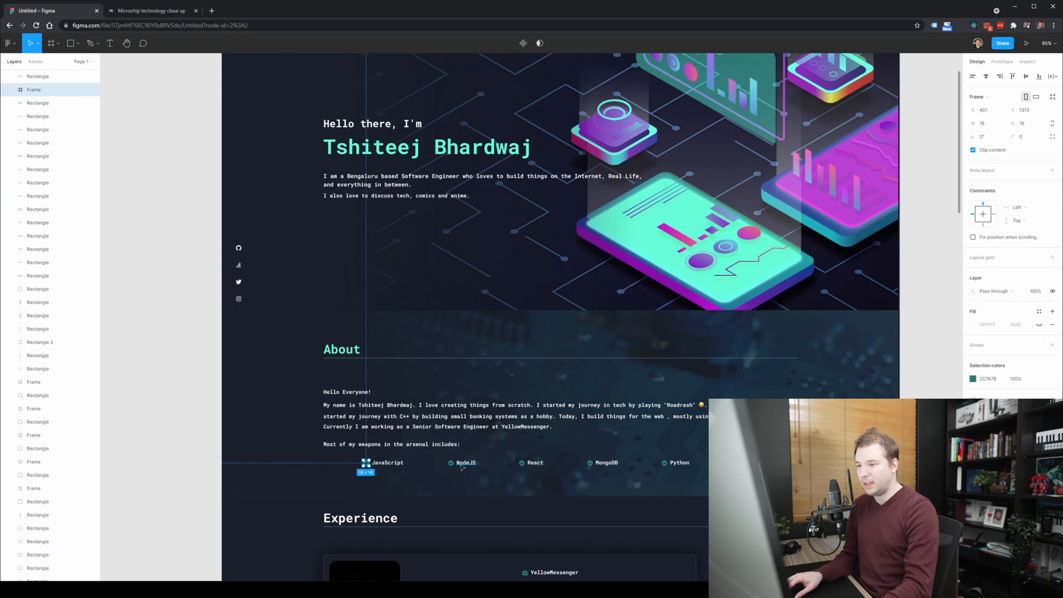
pyautogui.keyDown('shift'); pyautogui.click(451, 463); pyautogui.keyUp('shift')
pyautogui.keyDown('shift'); pyautogui.click(521, 463); pyautogui.keyUp('shift')
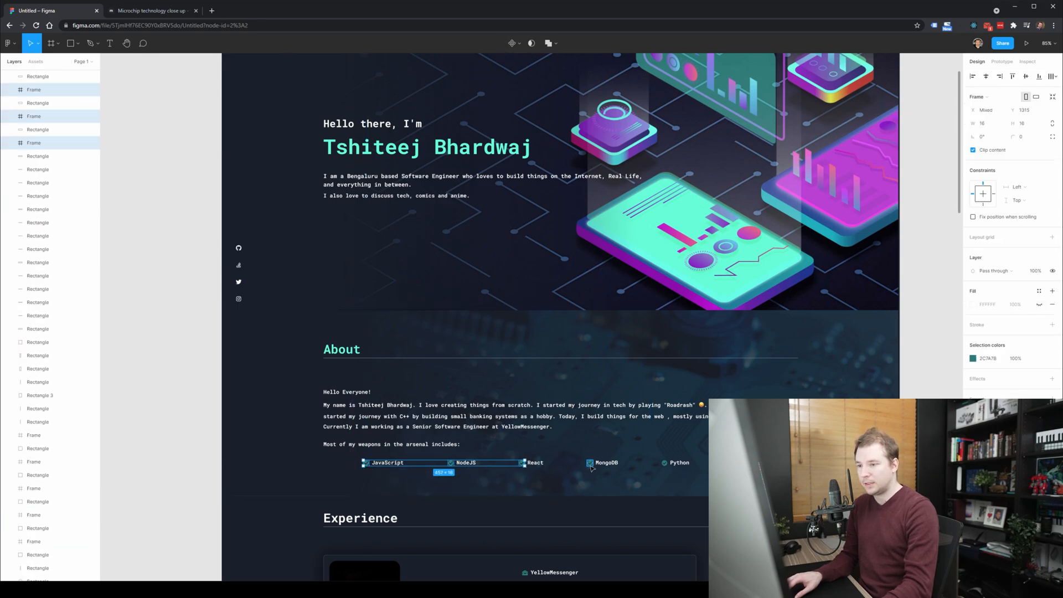
pyautogui.keyDown('shift'); pyautogui.click(664, 463); pyautogui.keyUp('shift')
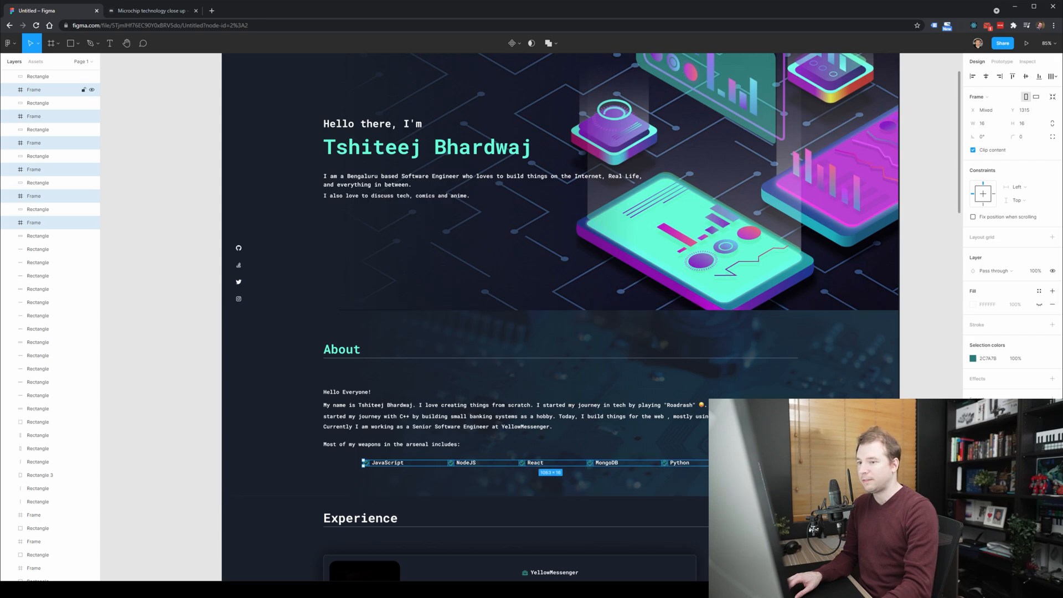
pyautogui.click(975, 360)
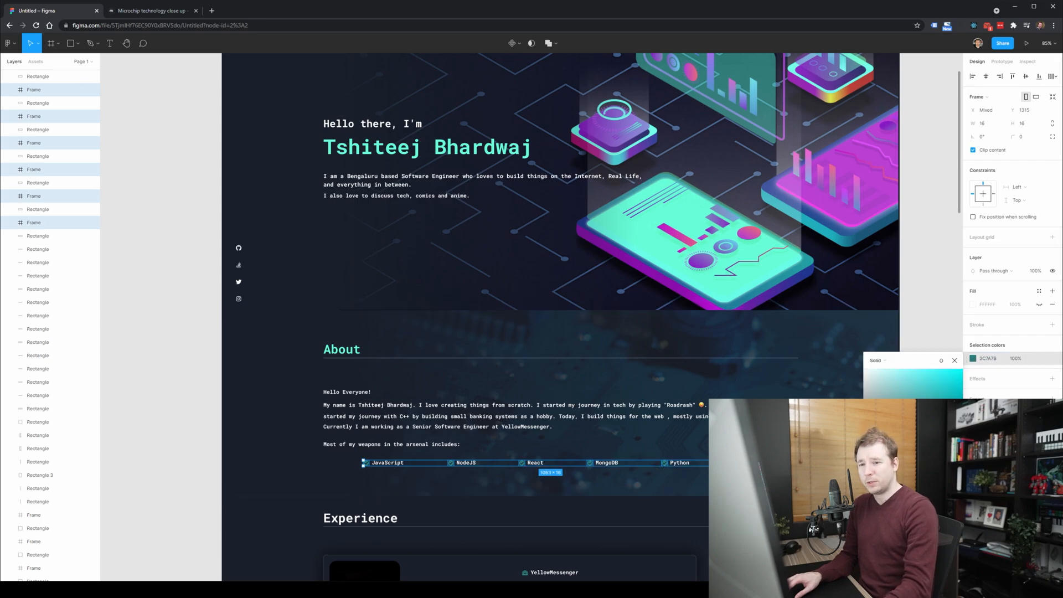
pyautogui.press('i')
pyautogui.click(714, 303)
pyautogui.click(171, 308)
# Step: Brighten the purple of the six skill checkmarks to E31FFF
pyautogui.hotkey('ctrl', 'z')
pyautogui.hotkey('ctrl', 'shift', 'z')
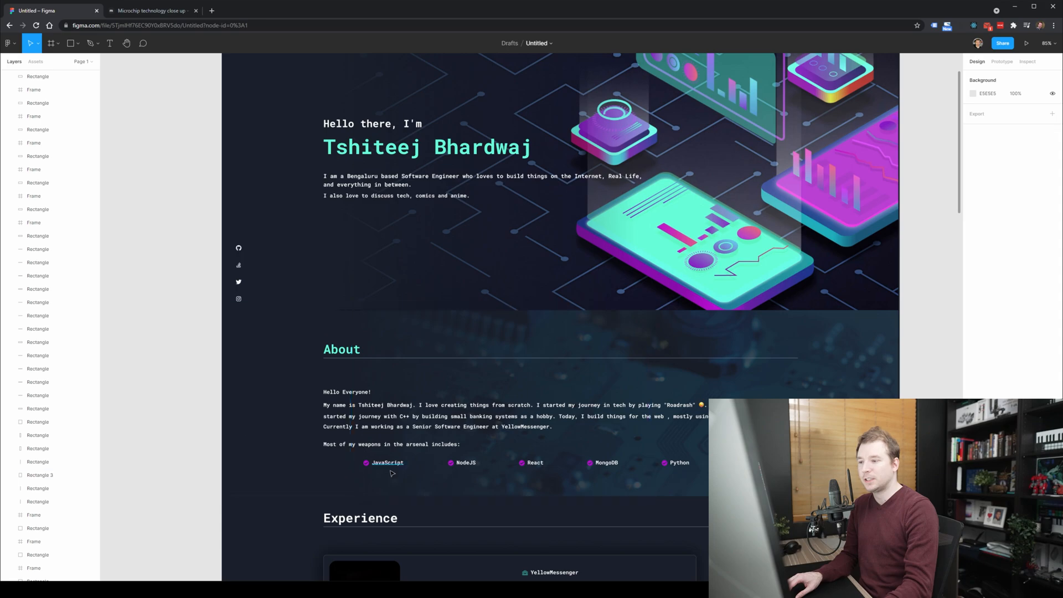
pyautogui.hotkey('ctrl', 'z')
pyautogui.click(974, 360)
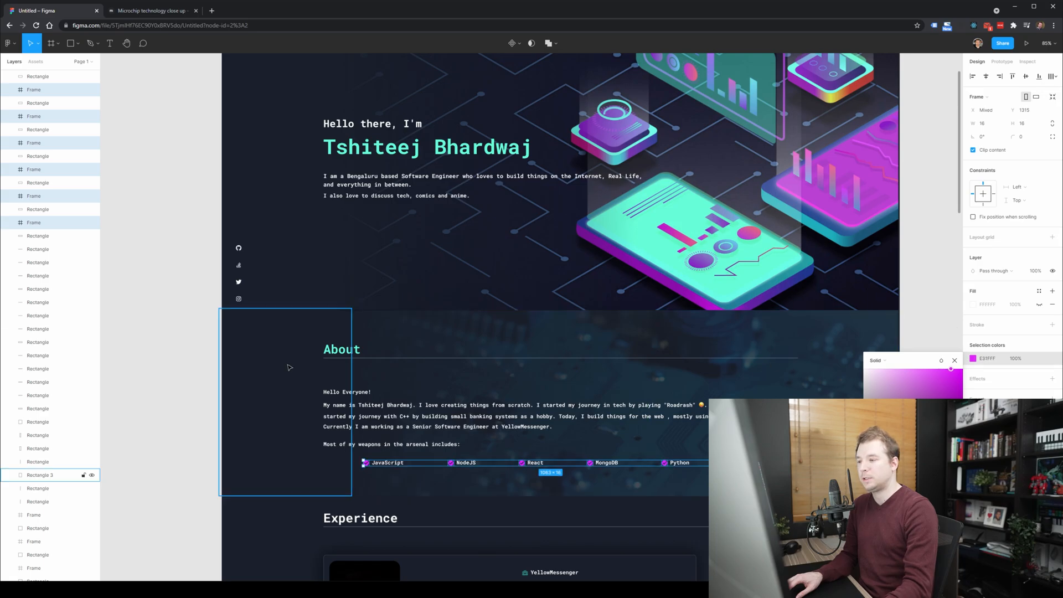
pyautogui.click(171, 317)
pyautogui.scroll(-3, 154, 391)
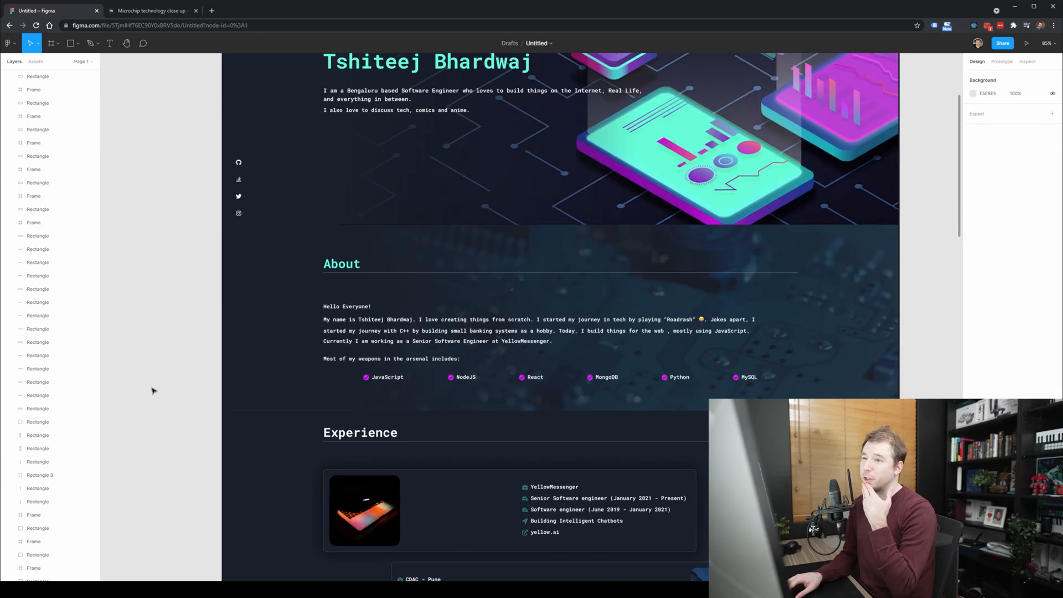
pyautogui.scroll(3, 197, 372)
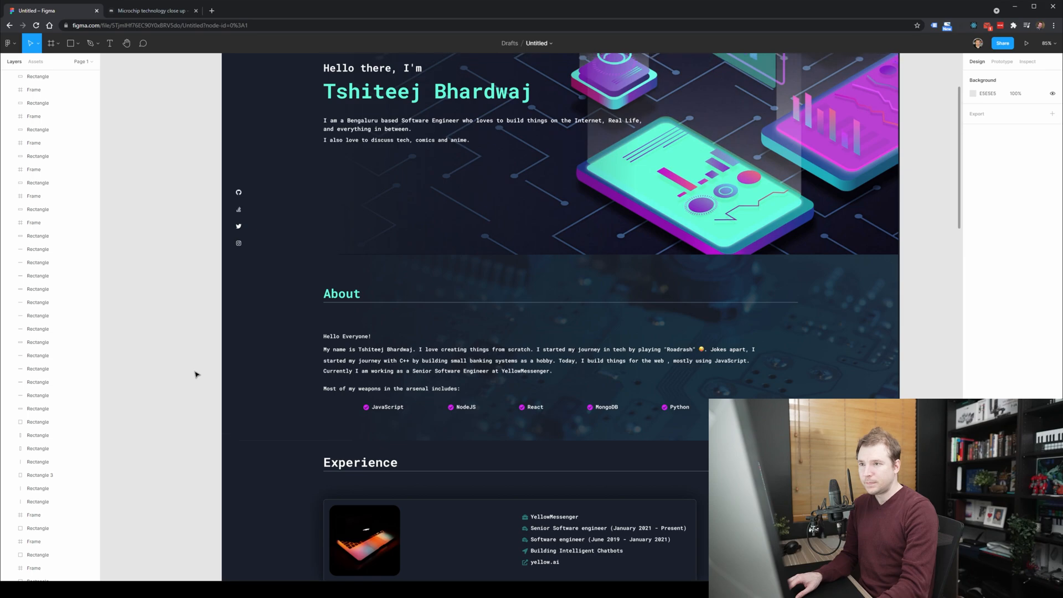
# Step: Draw a full-width divider rectangle of about 1958 × 7 on the boundary between the hero and About, and fill it black
pyautogui.click(71, 45)
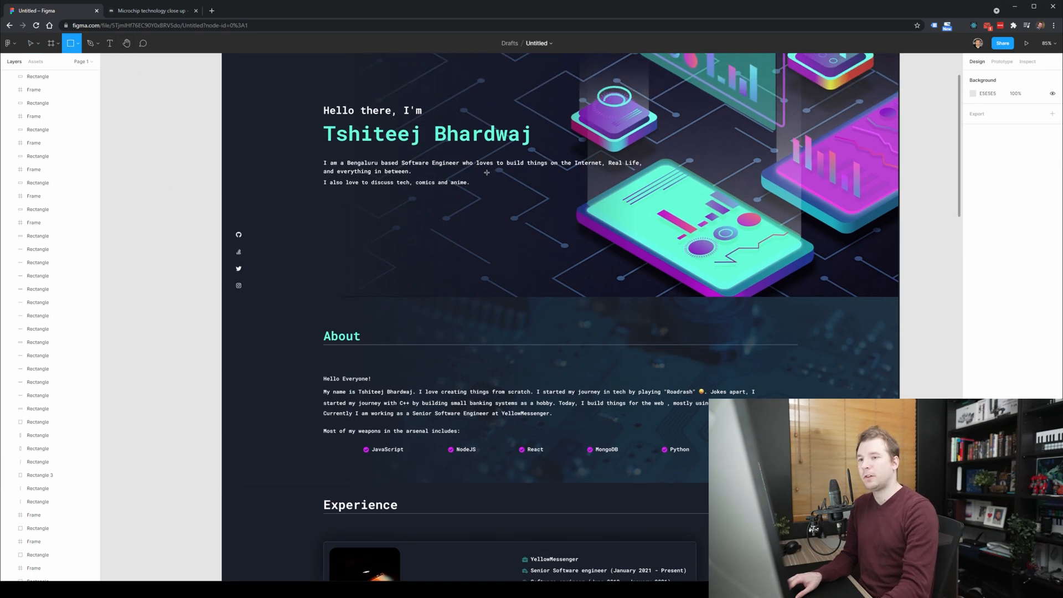
pyautogui.moveTo(900, 296); pyautogui.dragTo(208, 298)
pyautogui.click(973, 258)
pyautogui.moveTo(893, 351); pyautogui.dragTo(856, 400)
pyautogui.click(73, 305)
pyautogui.scroll(2, 154, 314)
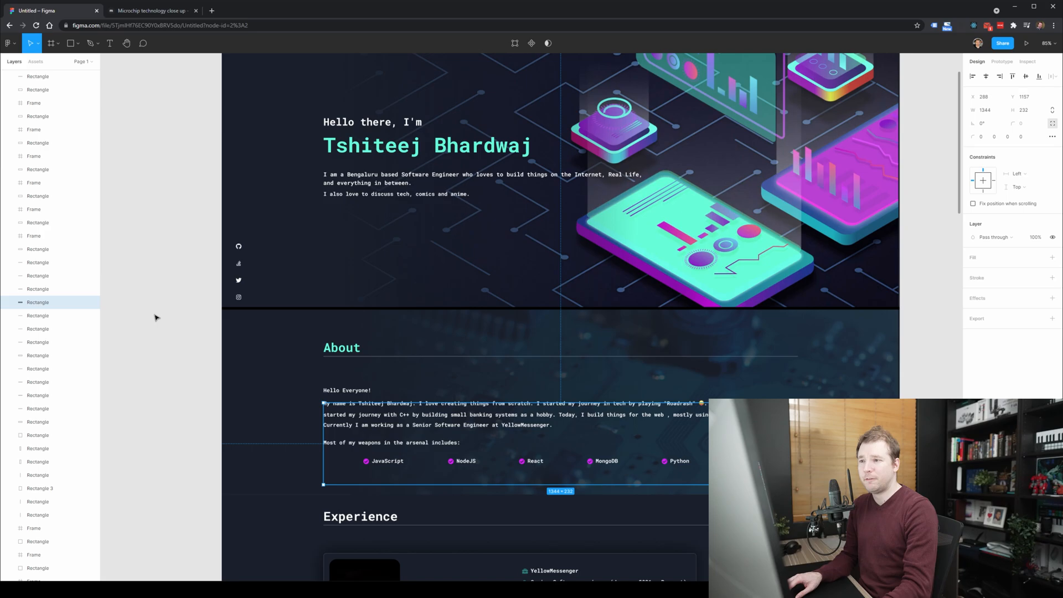
pyautogui.scroll(3, 160, 309)
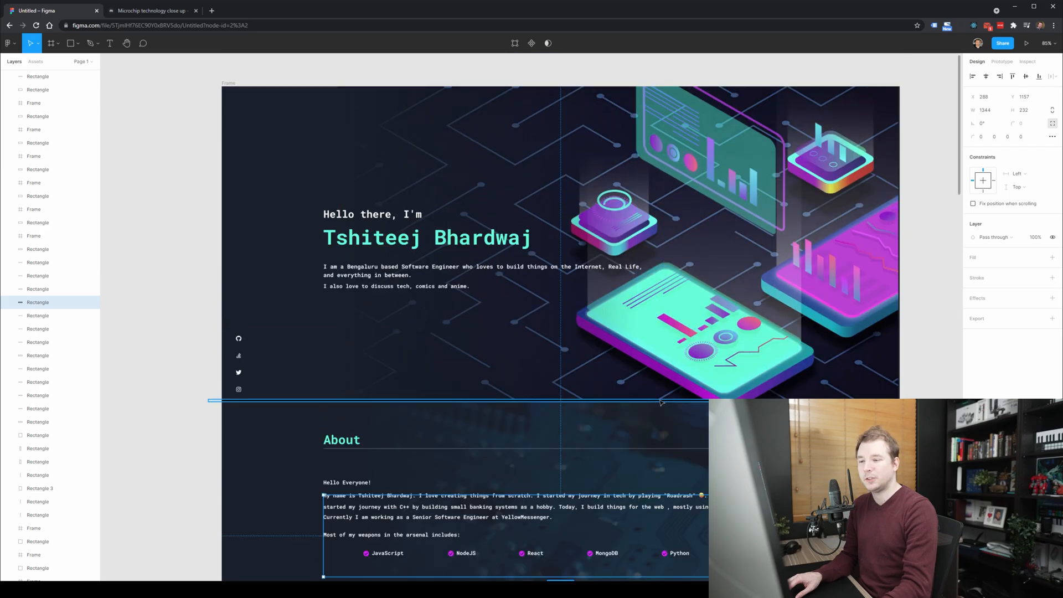
# Step: Try the mint green sampled from the hero illustration's front tablet screen on the divider
pyautogui.click(661, 401)
pyautogui.click(973, 258)
pyautogui.click(875, 383)
pyautogui.click(756, 363)
pyautogui.click(177, 298)
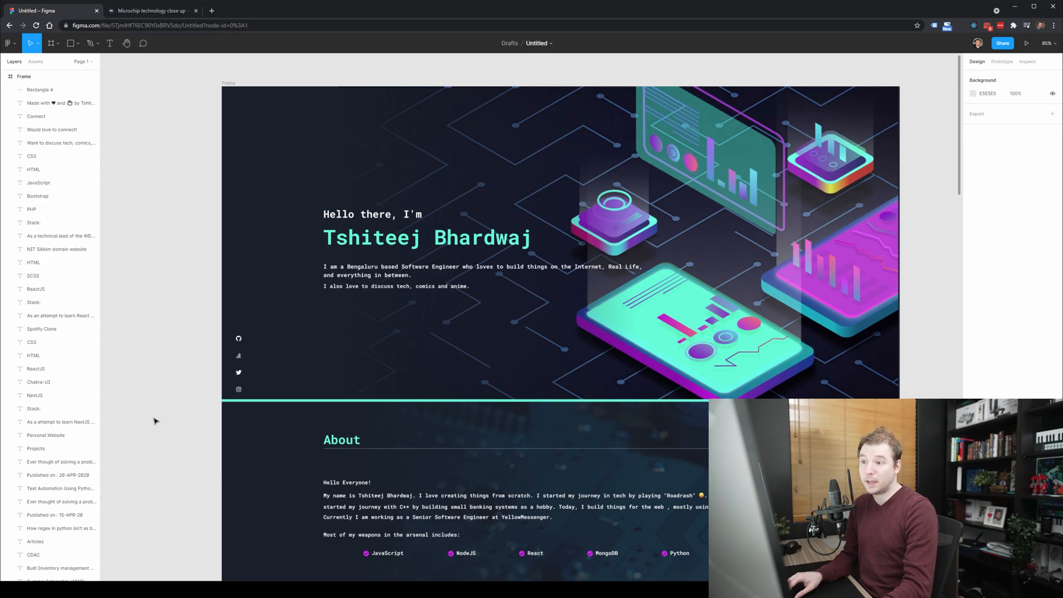
# Step: Try the magenta sampled from the hero illustration's rightmost tablet on the divider
pyautogui.click(488, 400)
pyautogui.click(973, 258)
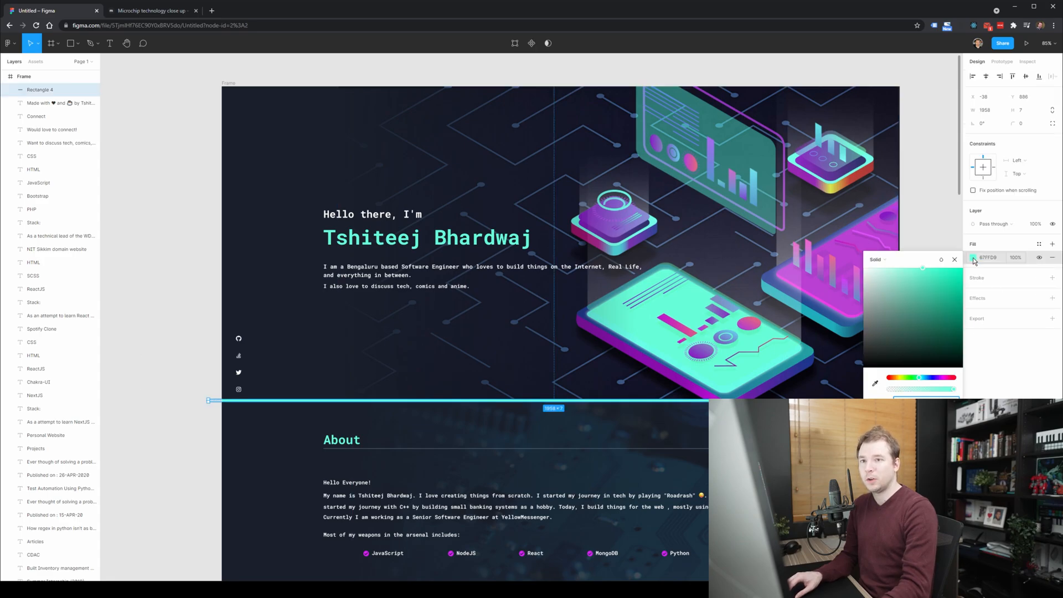
pyautogui.click(875, 383)
pyautogui.click(843, 308)
pyautogui.click(142, 301)
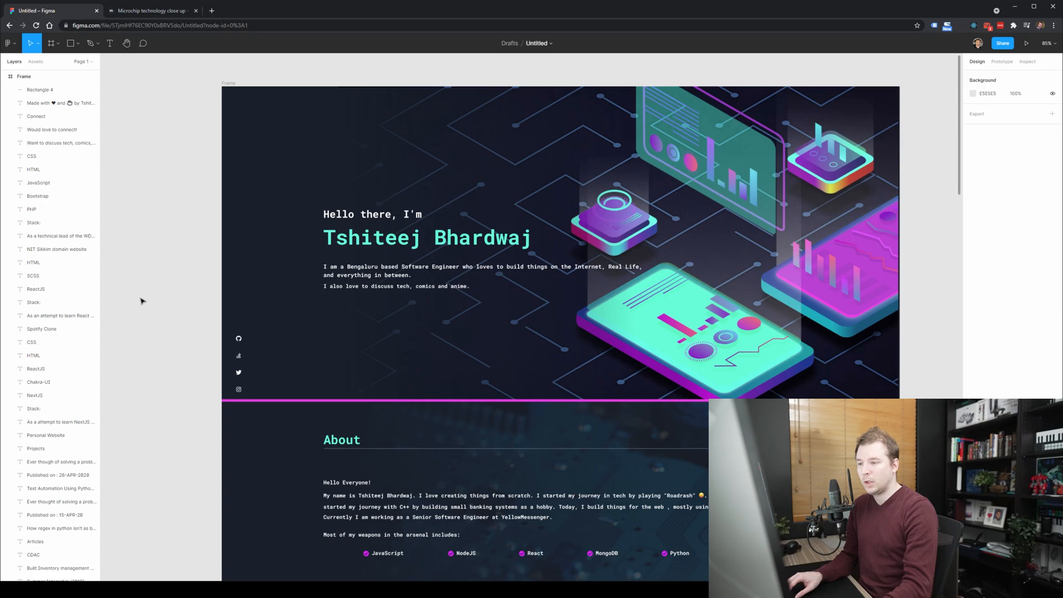
# Step: Recolor the divider between the hero and About with the dark blue sampled from the faded circuit lines in the hero background
pyautogui.click(487, 400)
pyautogui.click(973, 259)
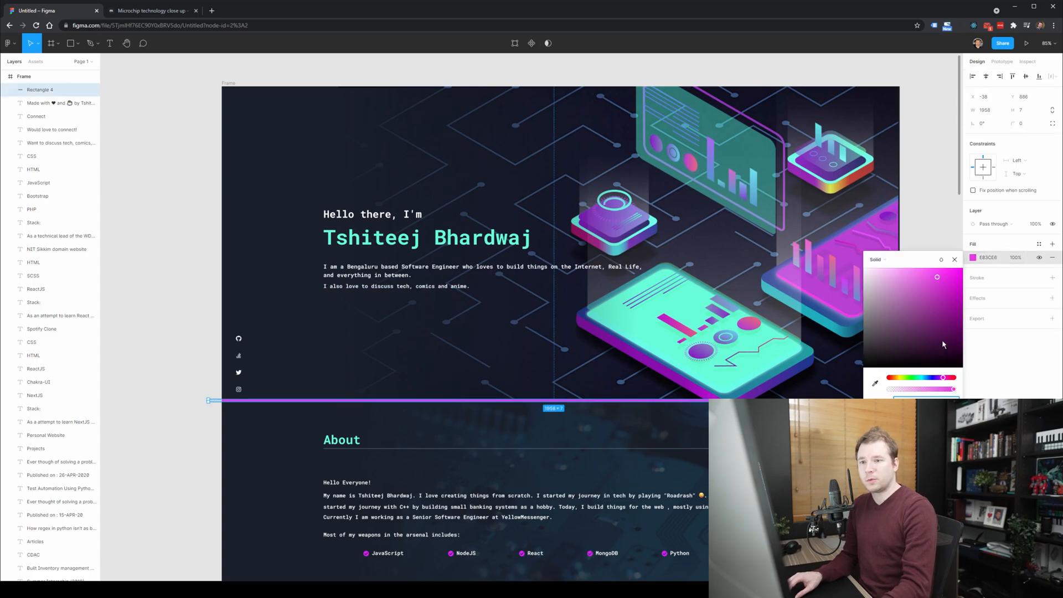
pyautogui.click(875, 384)
pyautogui.click(311, 359)
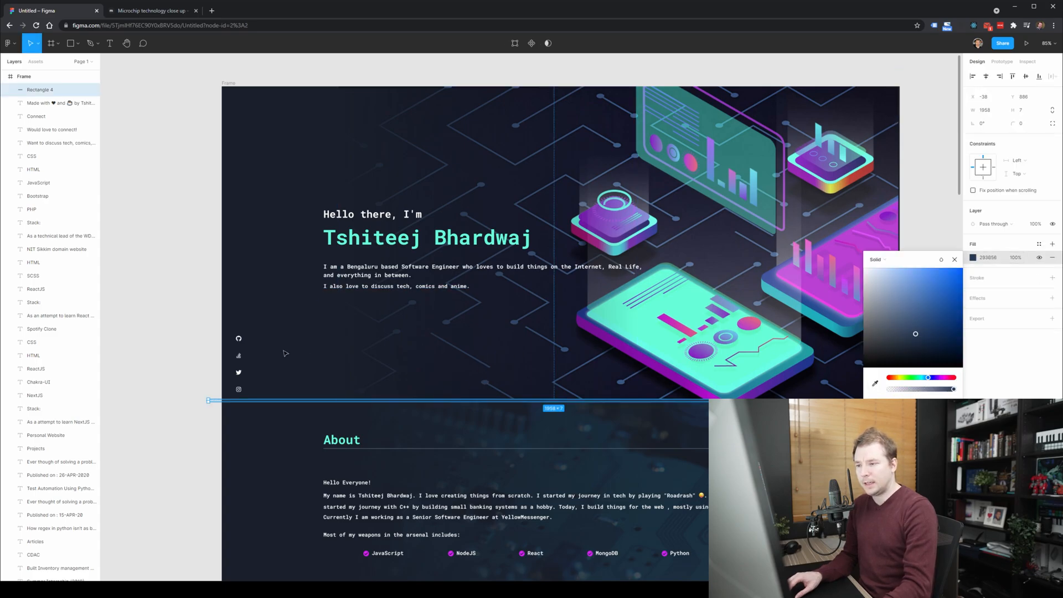
pyautogui.click(166, 289)
# Step: Review the recolored hero and About sections, and compare the original frame with the After frame side by side
pyautogui.scroll(-1, 159, 287)
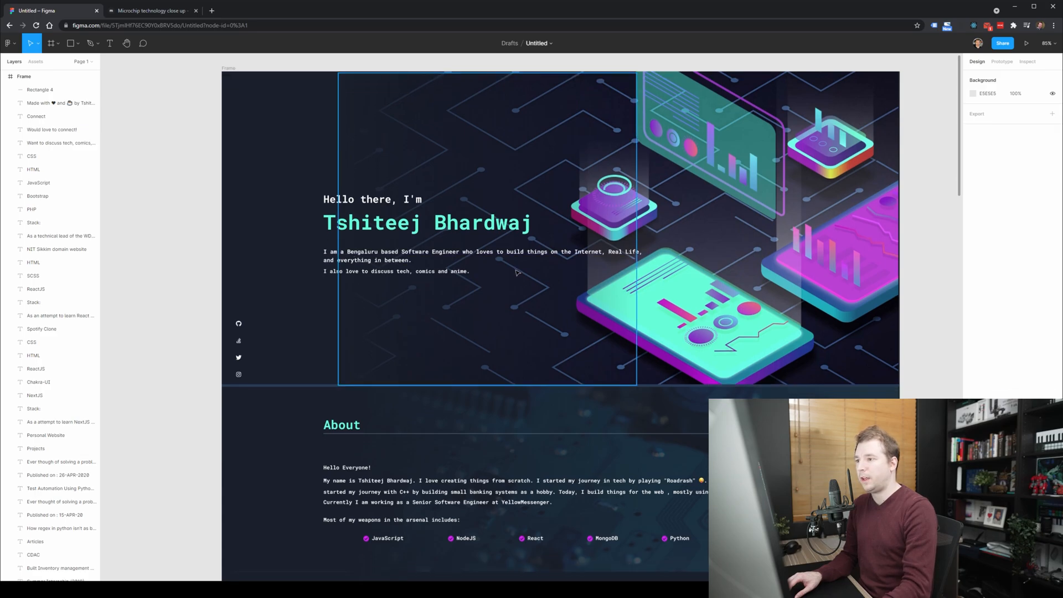
pyautogui.scroll(1, 516, 273)
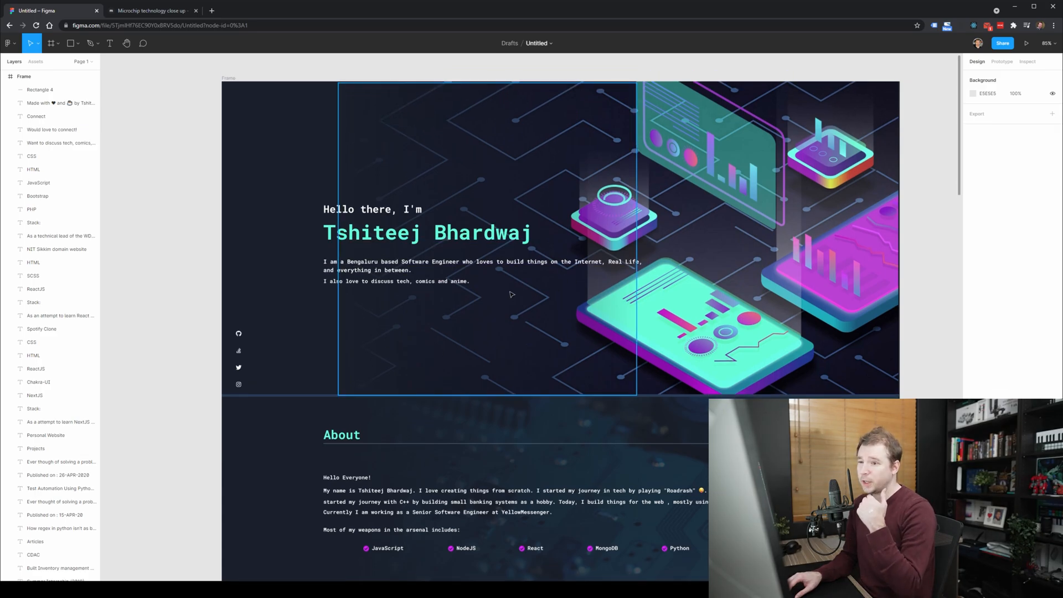
pyautogui.scroll(-2, 158, 299)
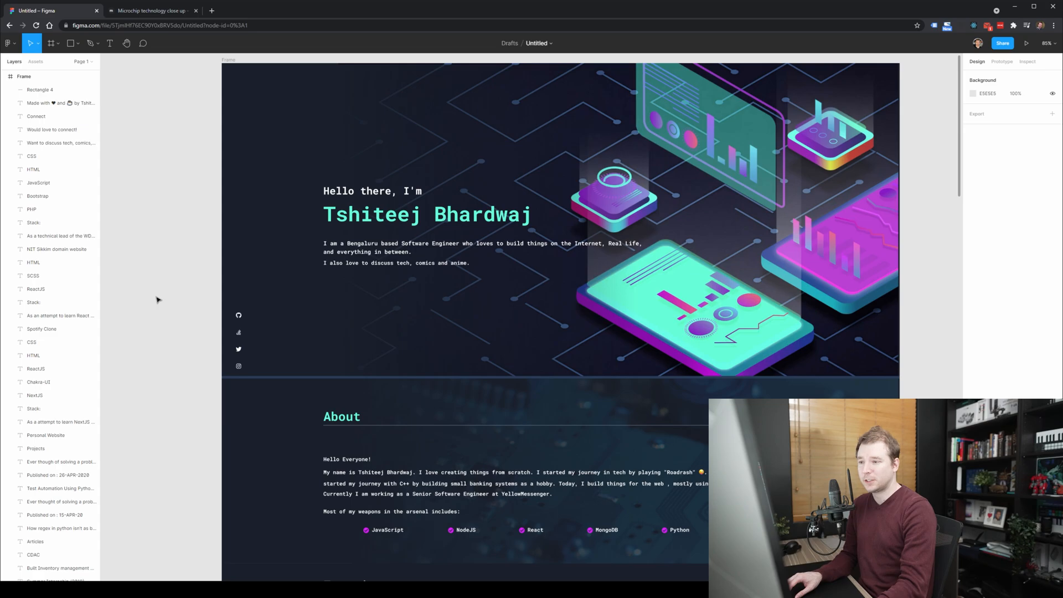
pyautogui.scroll(-2, 157, 300)
pyautogui.scroll(3, 157, 300)
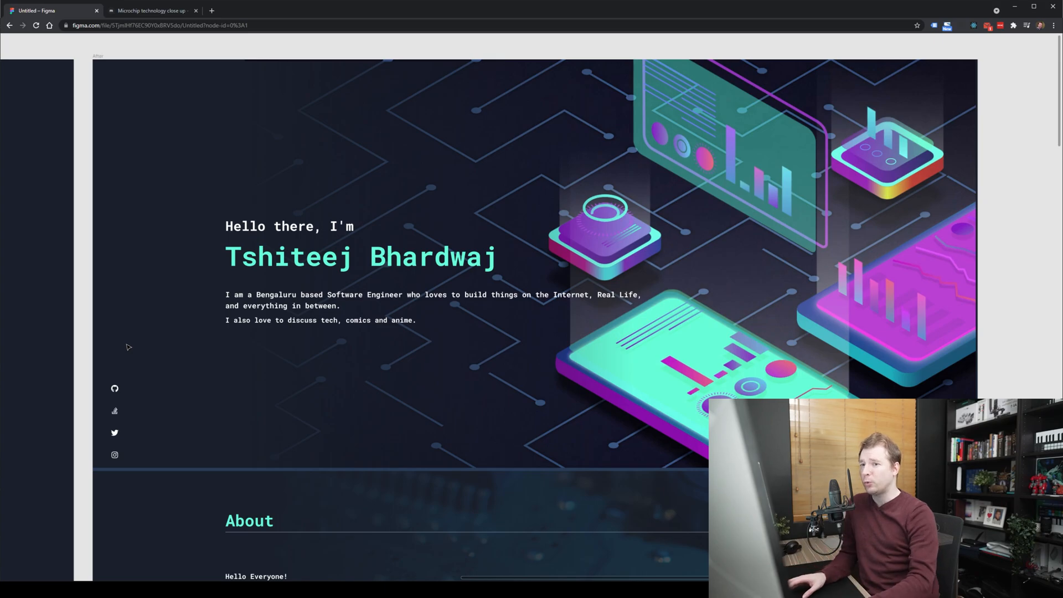
pyautogui.scroll(-5, 432, 305)
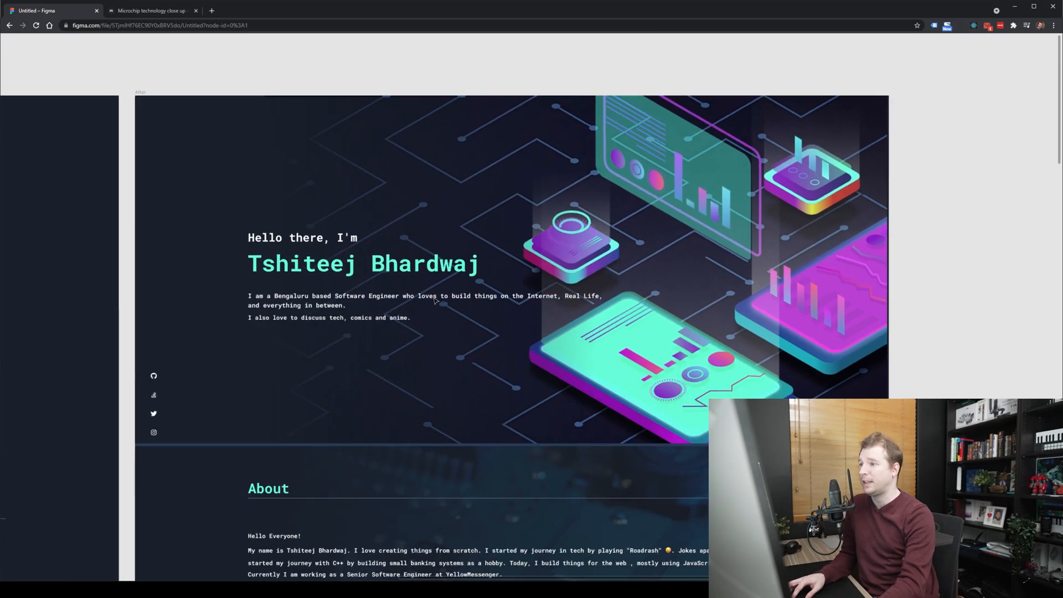
pyautogui.moveTo(282, 318); pyautogui.dragTo(560, 212)
pyautogui.scroll(1, 495, 206)
pyautogui.moveTo(493, 203); pyautogui.dragTo(506, 197)
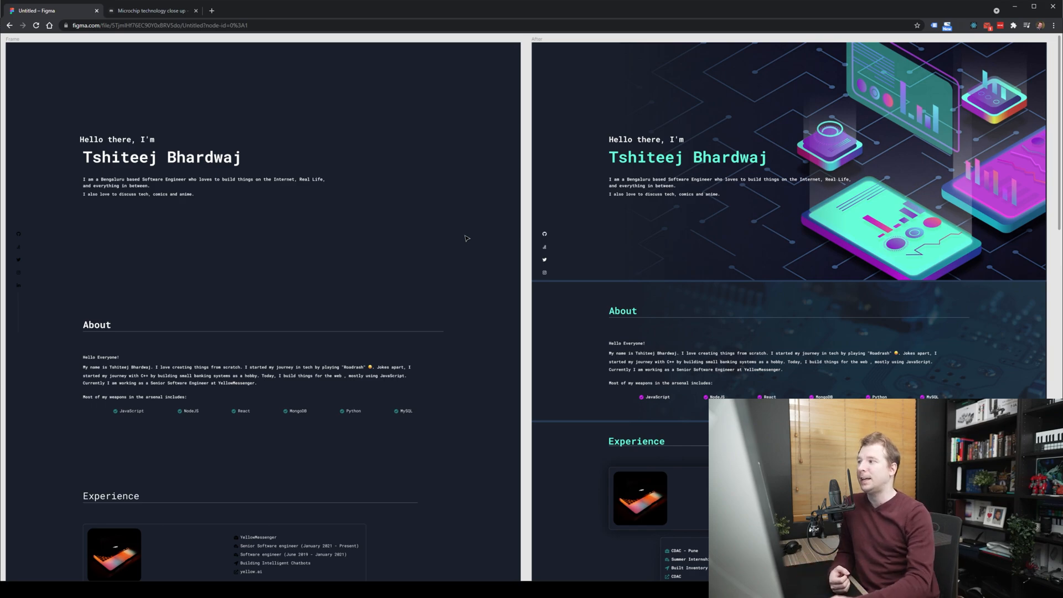
# Step: Annotate the comparison with pink arrows pointing at the original frame's name heading and the After frame's hero
pyautogui.moveTo(270, 142); pyautogui.dragTo(412, 98)
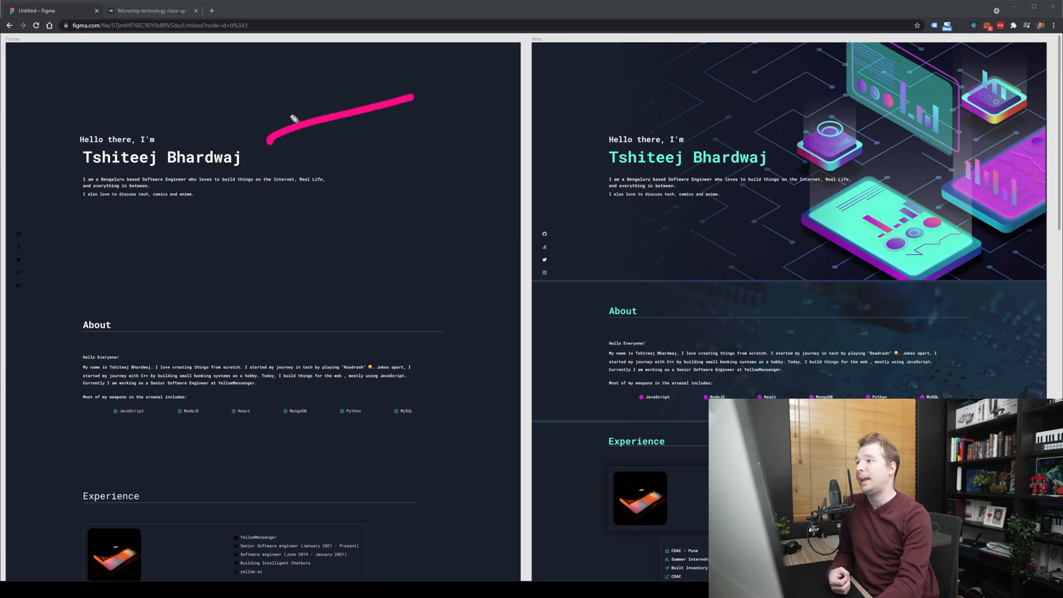
pyautogui.moveTo(292, 115); pyautogui.dragTo(315, 154)
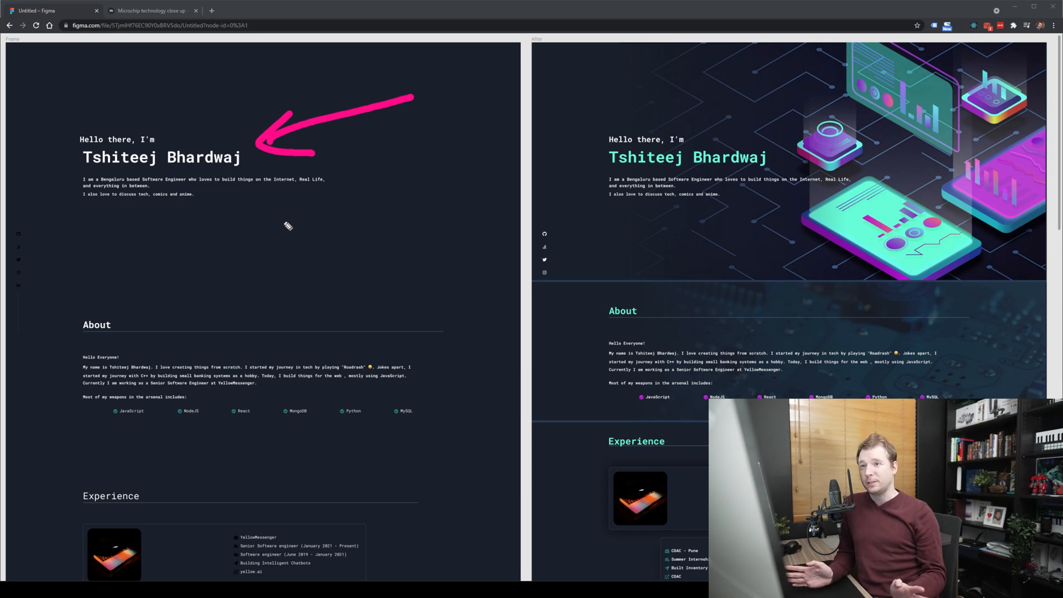
pyautogui.moveTo(501, 79); pyautogui.dragTo(672, 87)
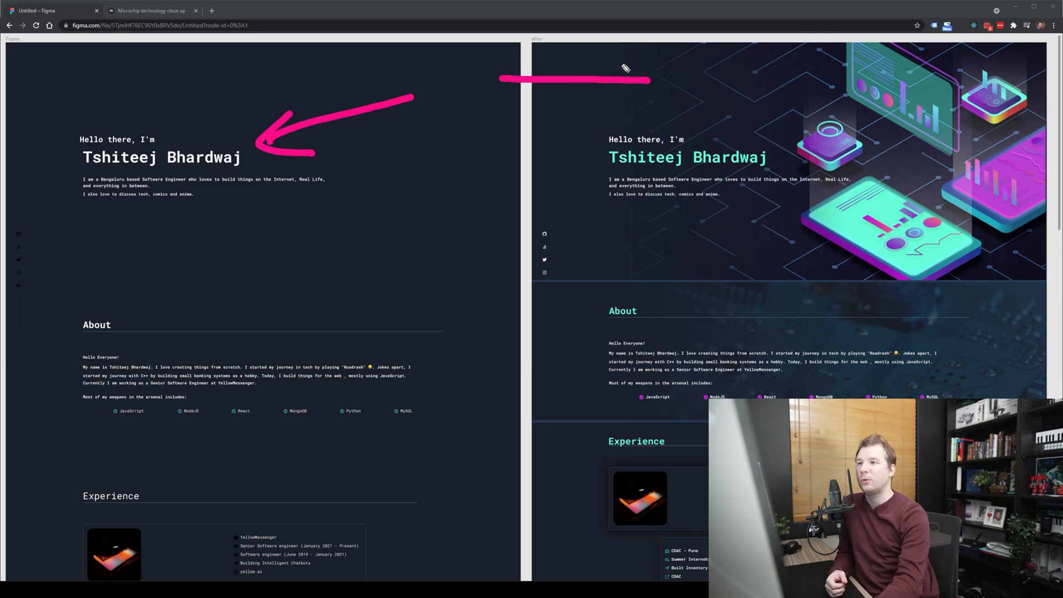
pyautogui.moveTo(602, 57); pyautogui.dragTo(614, 103)
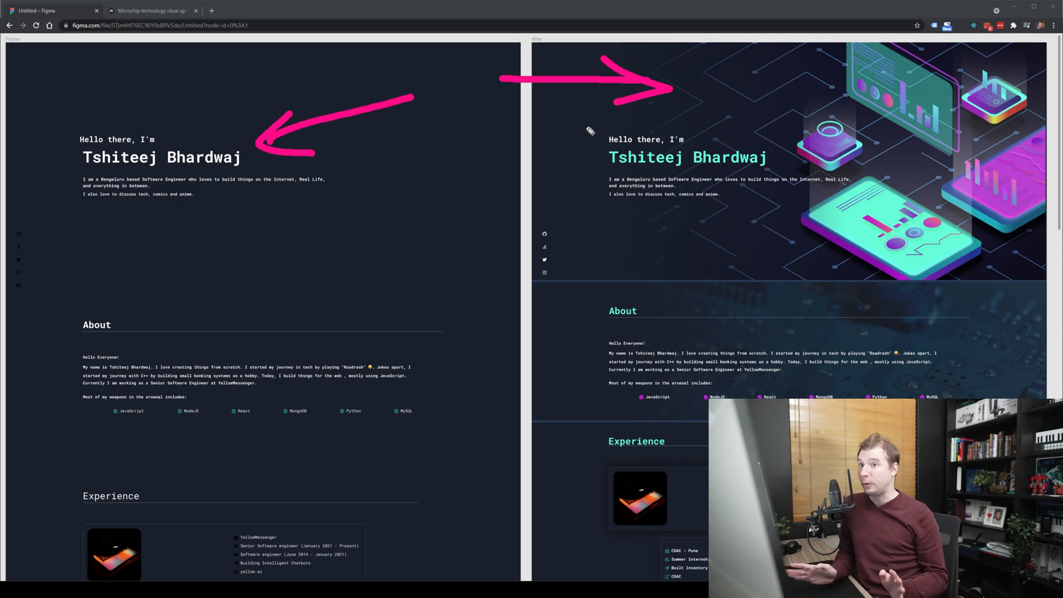
# Step: Erase both pink arrows and draw a new one pointing at the boundary above About in the After frame
pyautogui.click(1, 168)
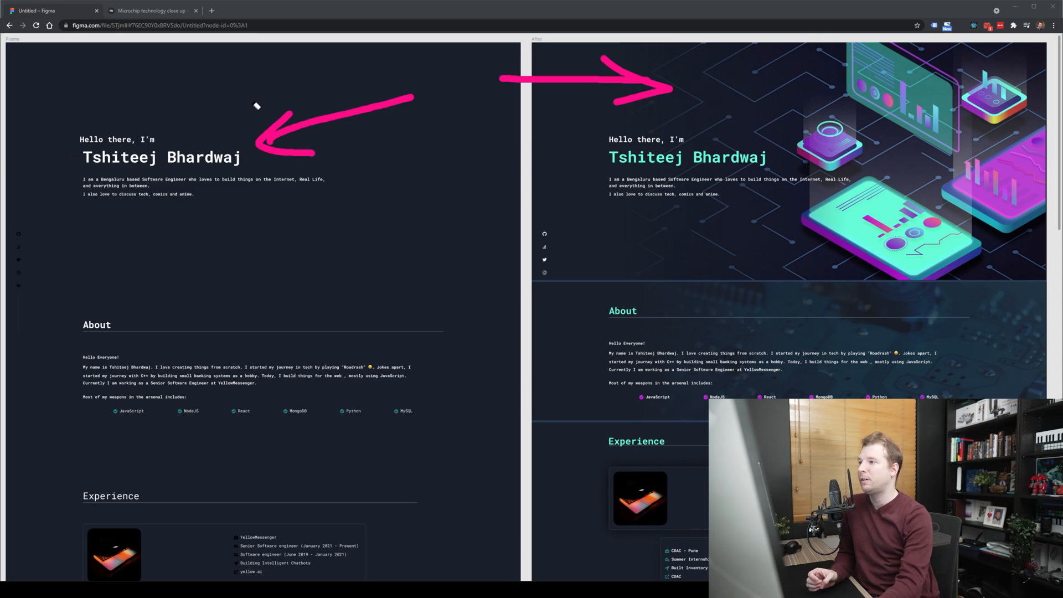
pyautogui.moveTo(257, 105); pyautogui.dragTo(288, 149)
pyautogui.moveTo(550, 89)
pyautogui.mouseDown()
pyautogui.moveTo(619, 85)
pyautogui.moveTo(643, 111)
pyautogui.mouseUp()
pyautogui.click(7, 156)
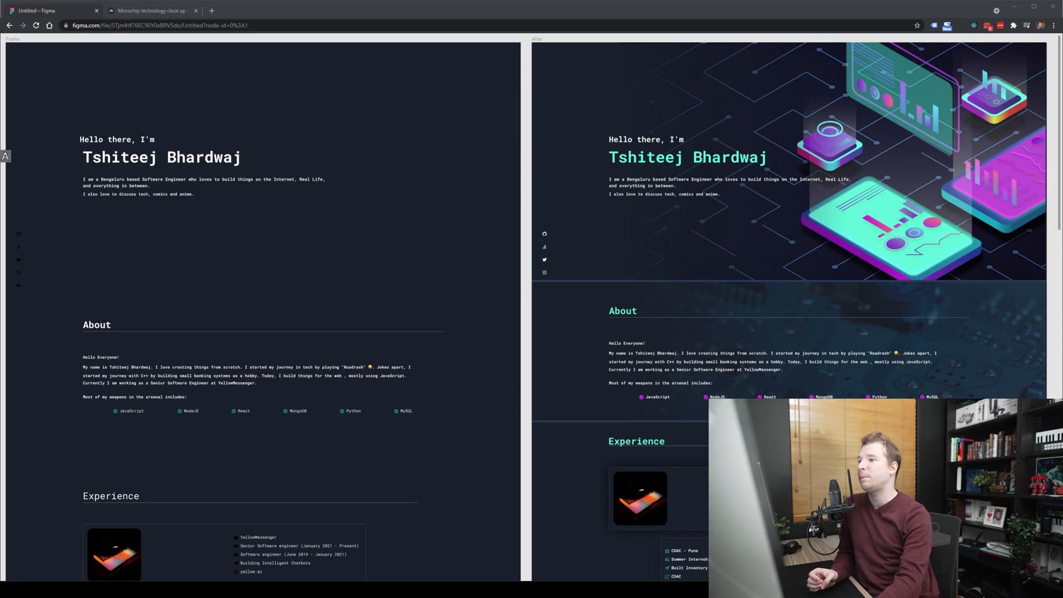
pyautogui.moveTo(394, 256)
pyautogui.mouseDown()
pyautogui.moveTo(535, 294)
pyautogui.moveTo(496, 314)
pyautogui.mouseUp()
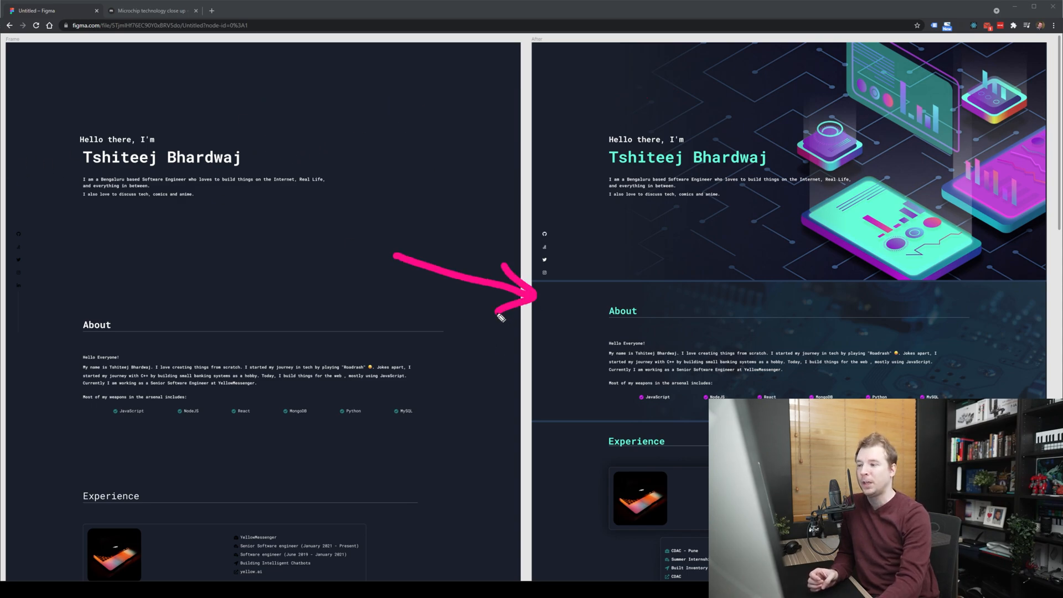